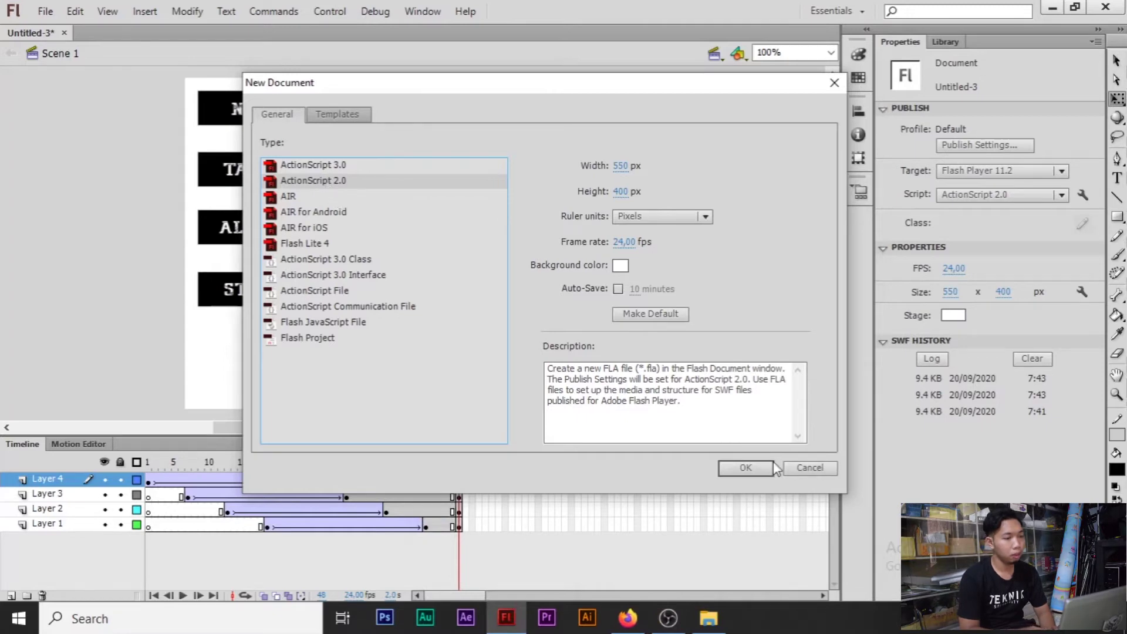
Create a new 550 x 400 px ActionScript 2.0 document and draw a black rectangle about 144 x 40 px near the stage's upper-left corner
left_click(746, 467)
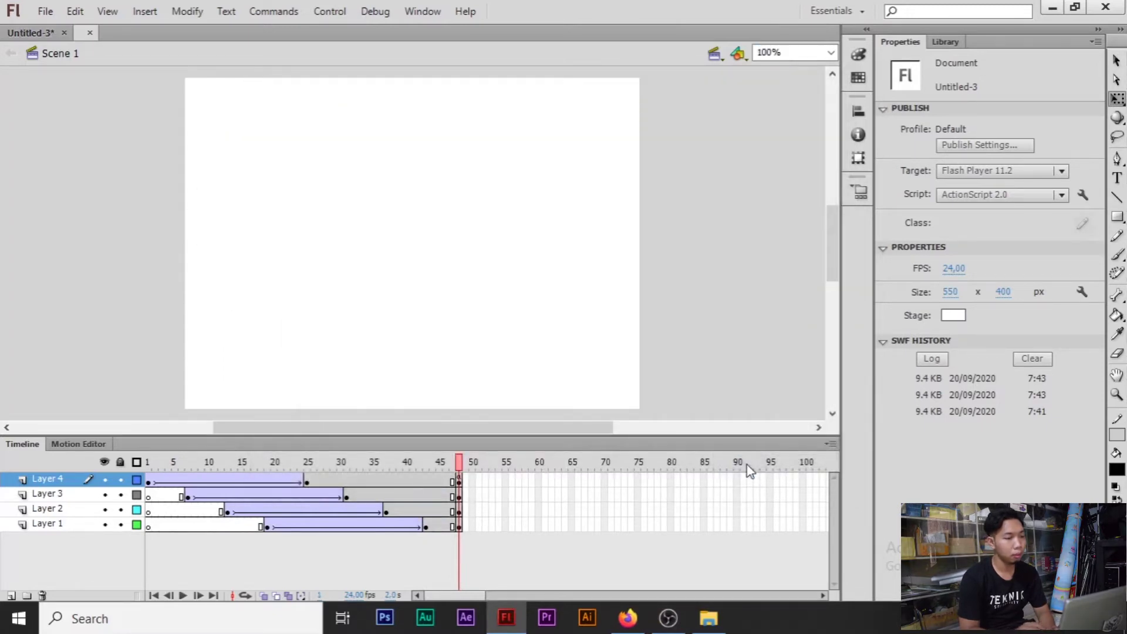
left_click(1117, 217)
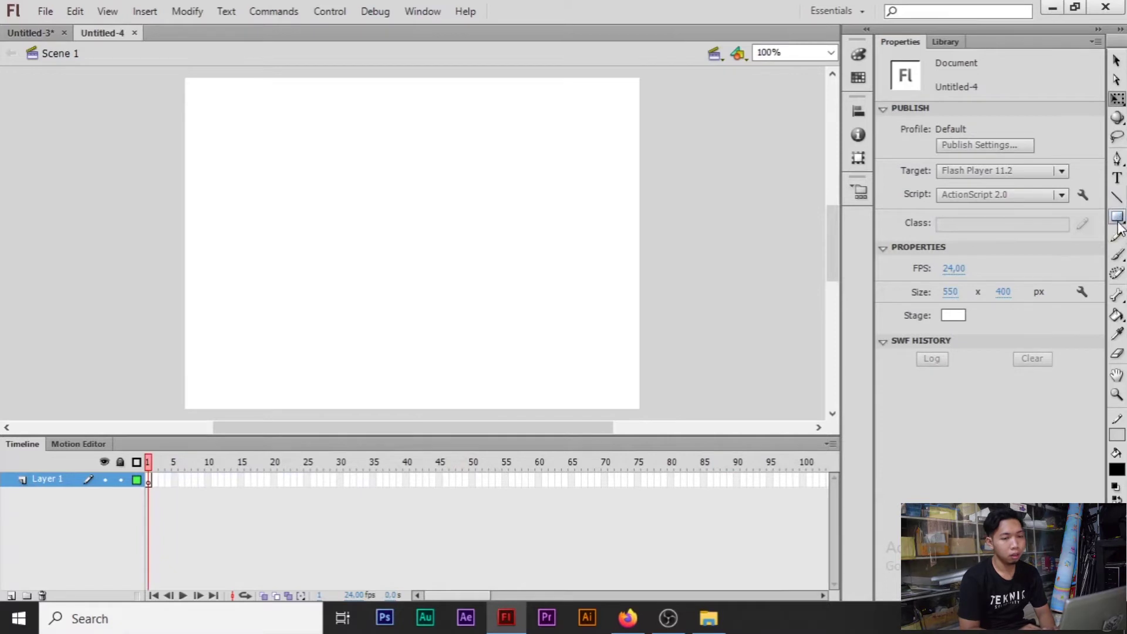
mouse_move(195, 95)
left_mouse_down()
mouse_move(282, 131)
mouse_move(314, 129)
left_mouse_up()
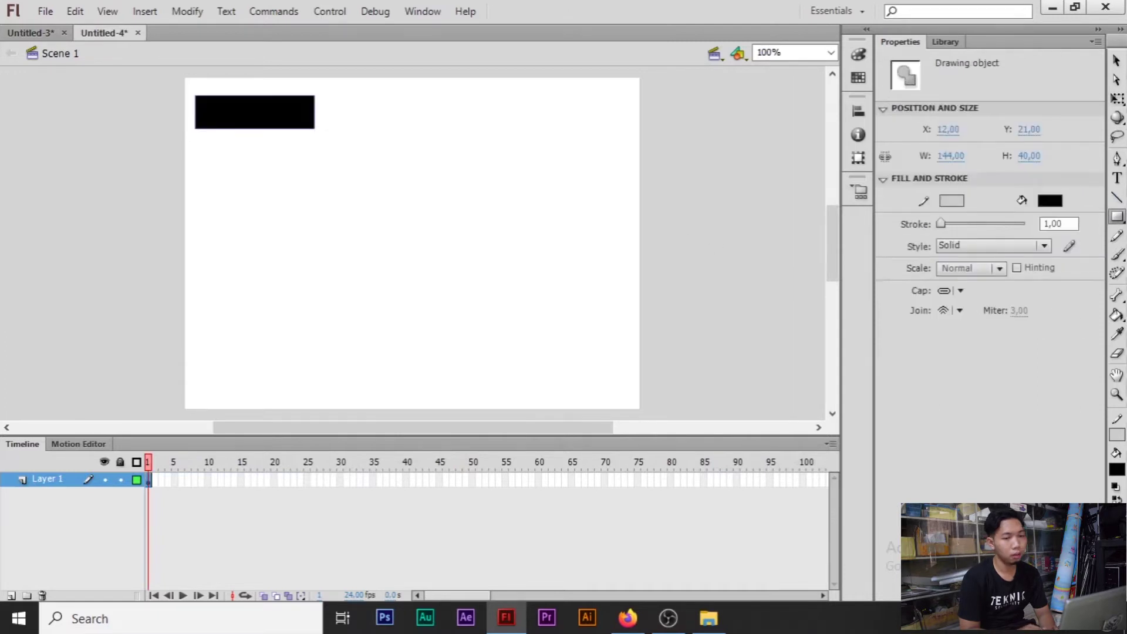
Add the white static text NAMA on top of the black rectangle
left_click(1117, 178)
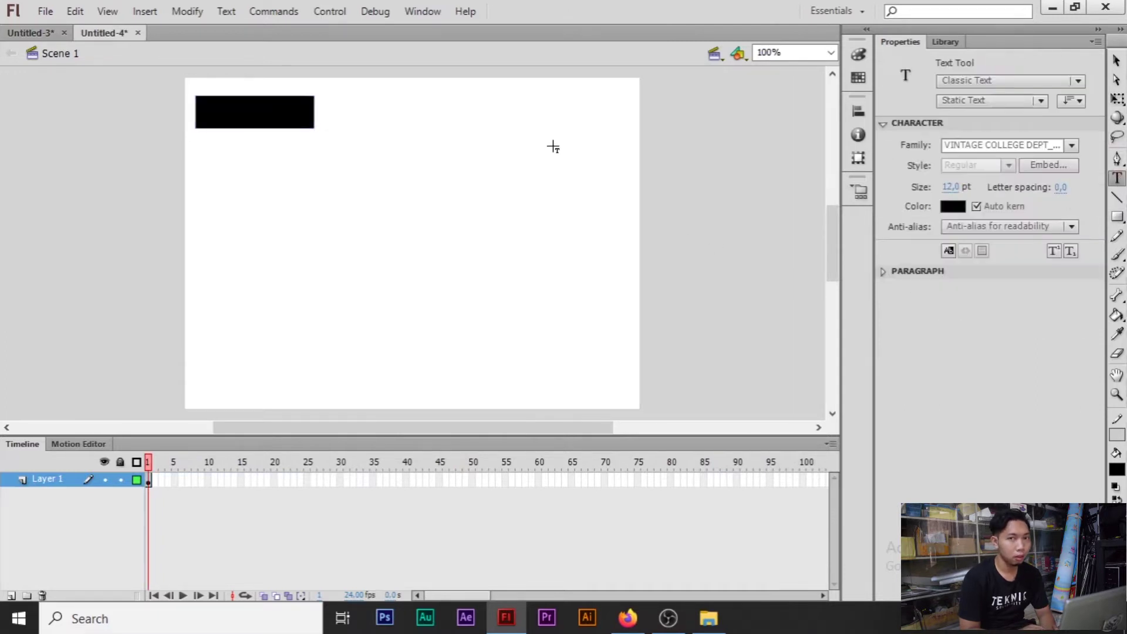
left_click(223, 111)
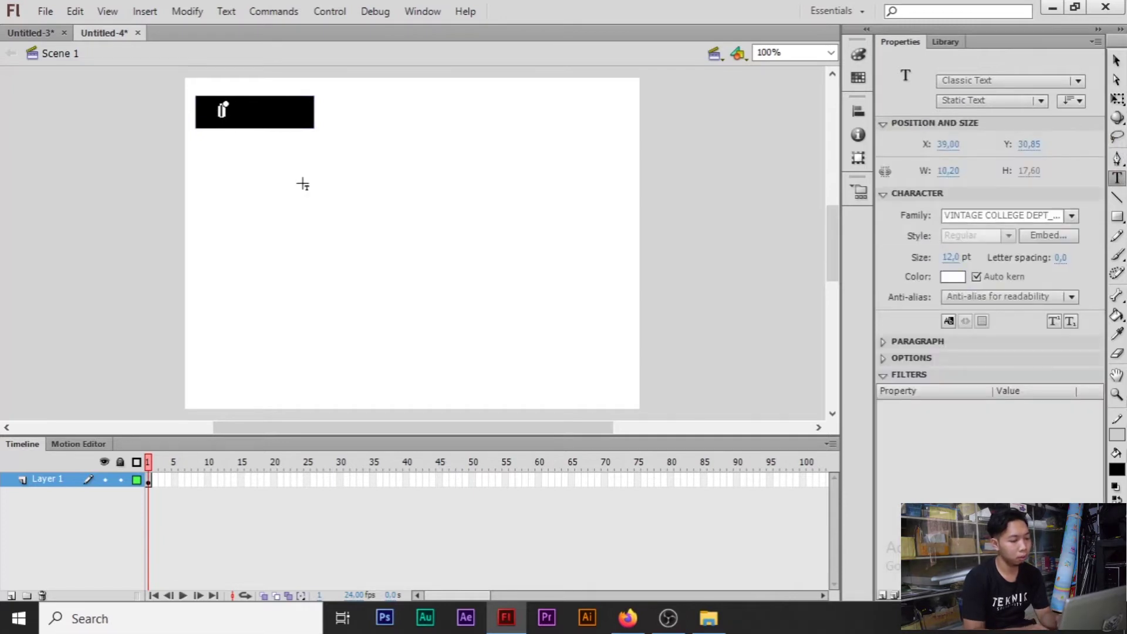
type("SAKA")
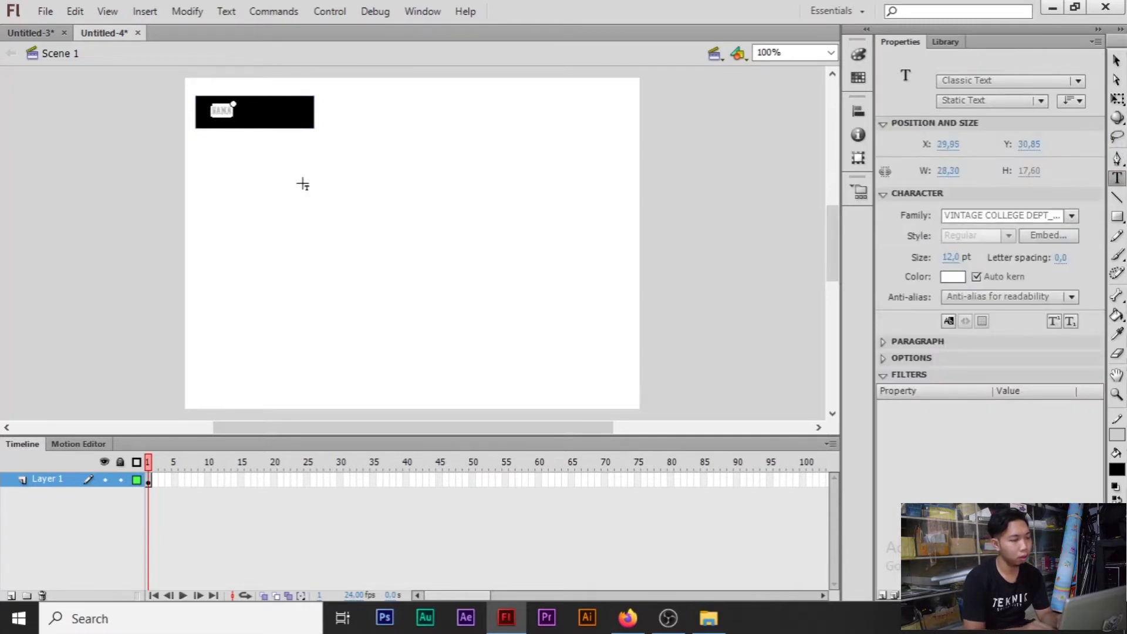
Stretch the NAMA text to about 90 x 22 px and centre it on the black rectangle
left_click(1117, 98)
left_click_drag(235, 118, 260, 120)
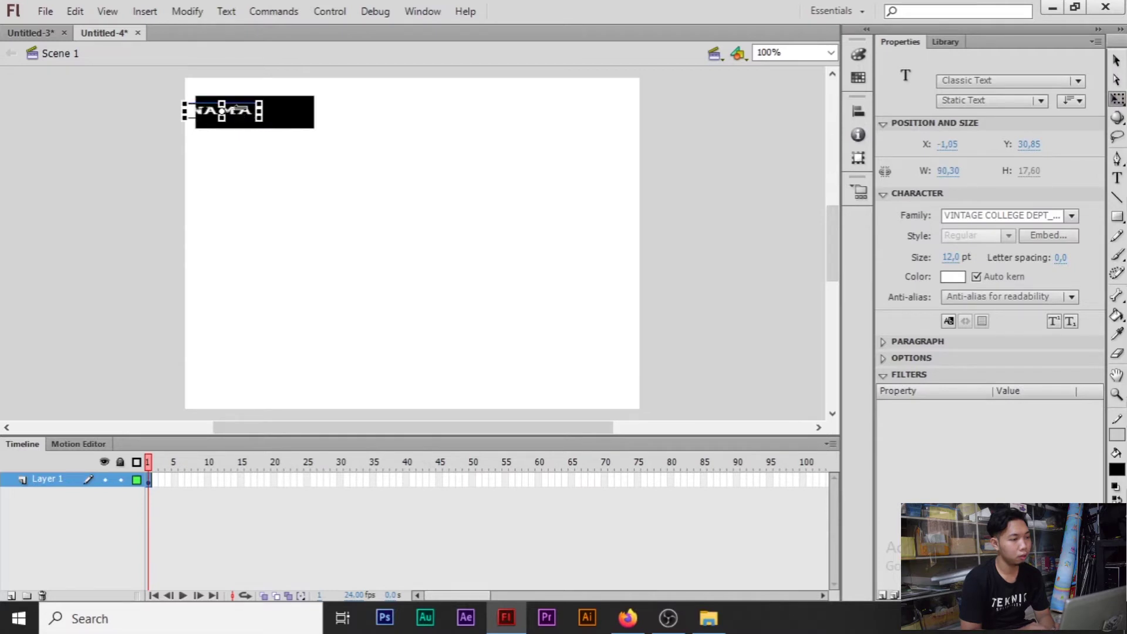
mouse_move(246, 121)
left_mouse_down()
mouse_move(276, 126)
mouse_move(252, 121)
left_mouse_up()
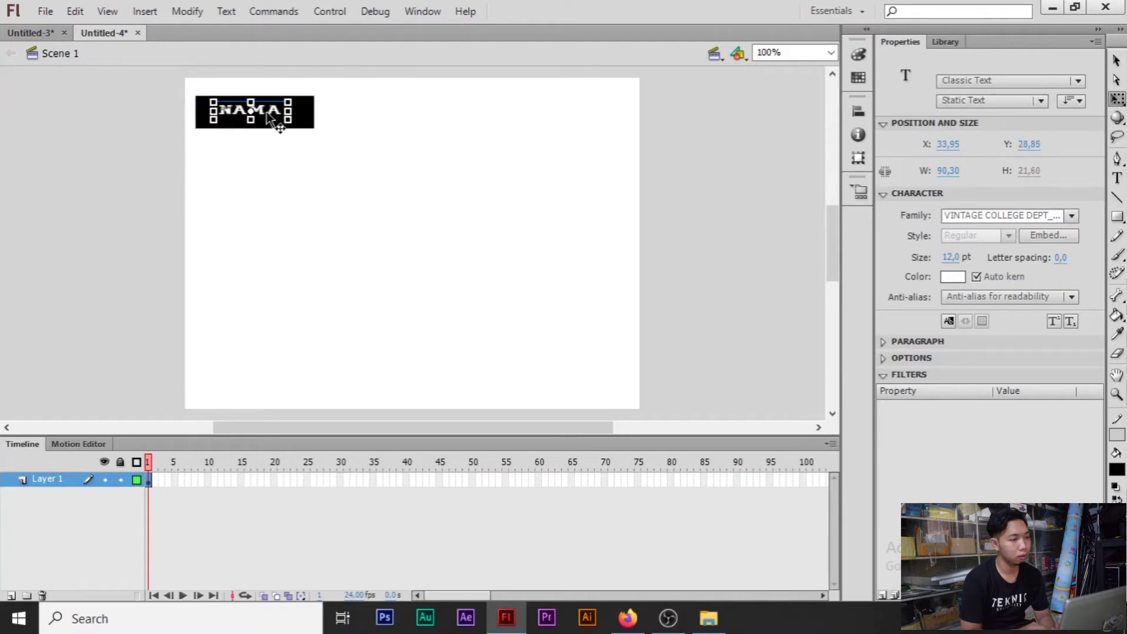
key("Right")
key("Right")
key("Right")
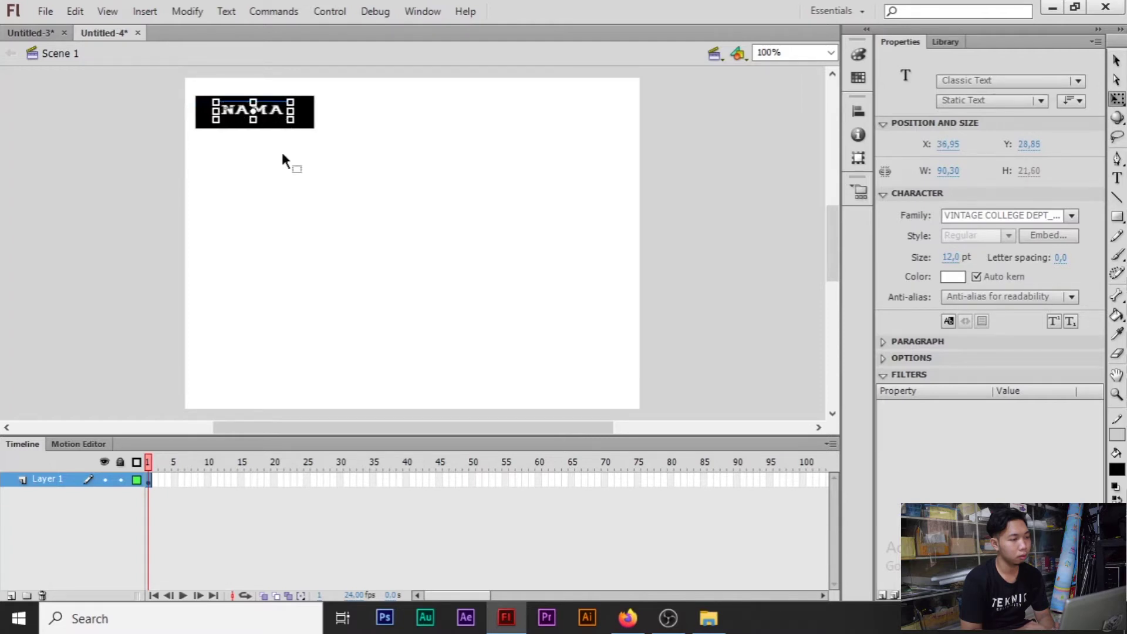
left_click(281, 151)
Copy the rectangle with its NAMA text, paste it in place and move the copy straight down to about Y 84
left_click_drag(184, 83, 309, 124)
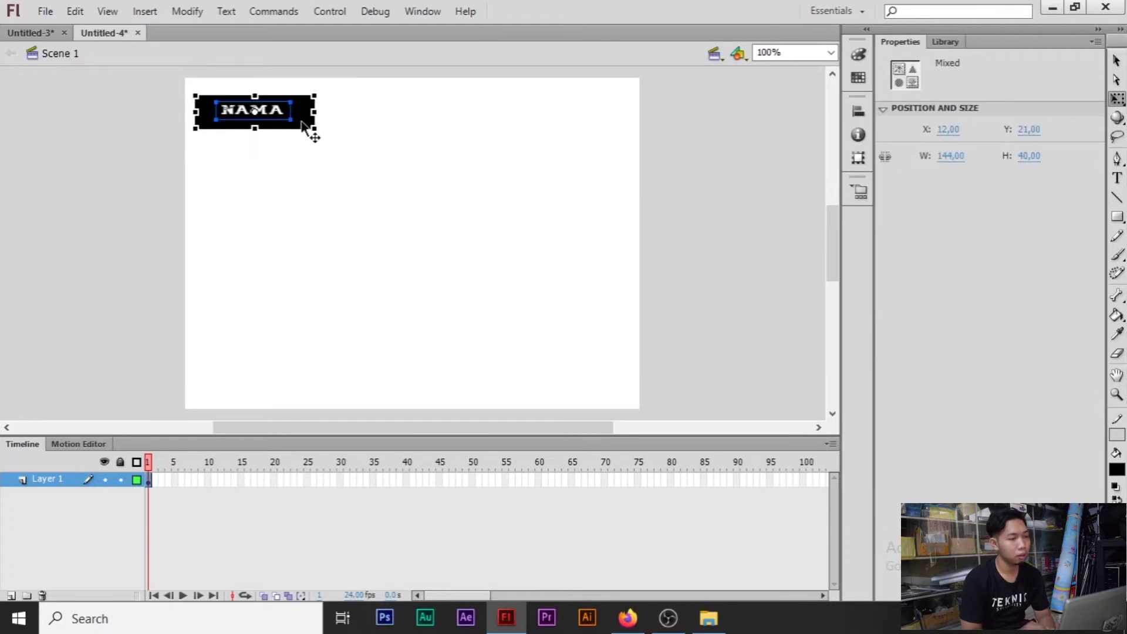
right_click(303, 122)
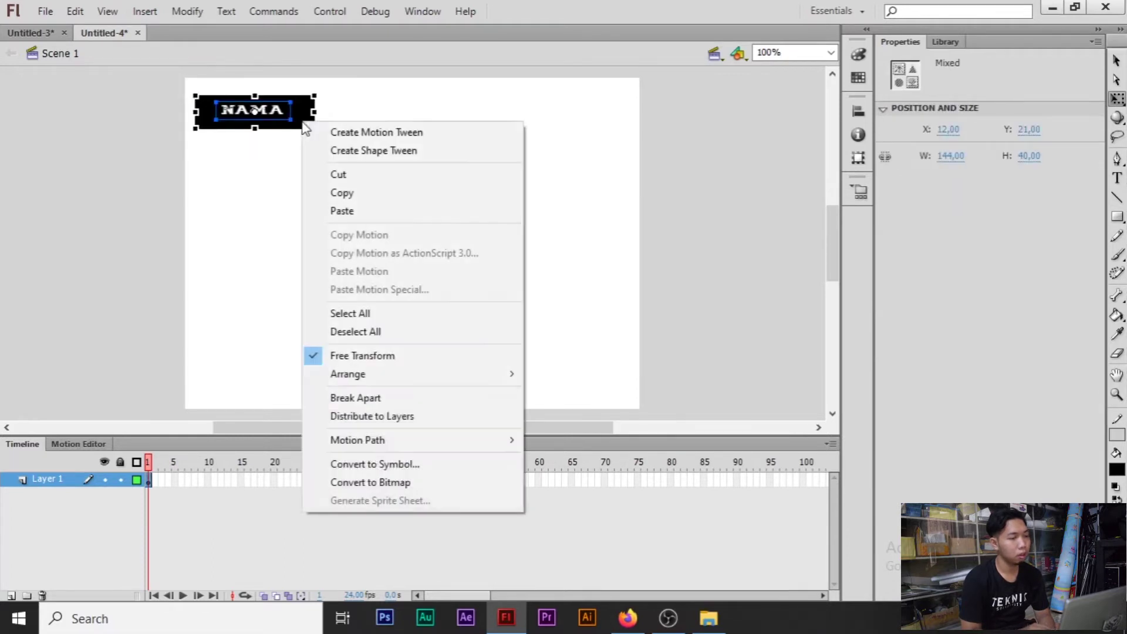
left_click(350, 193)
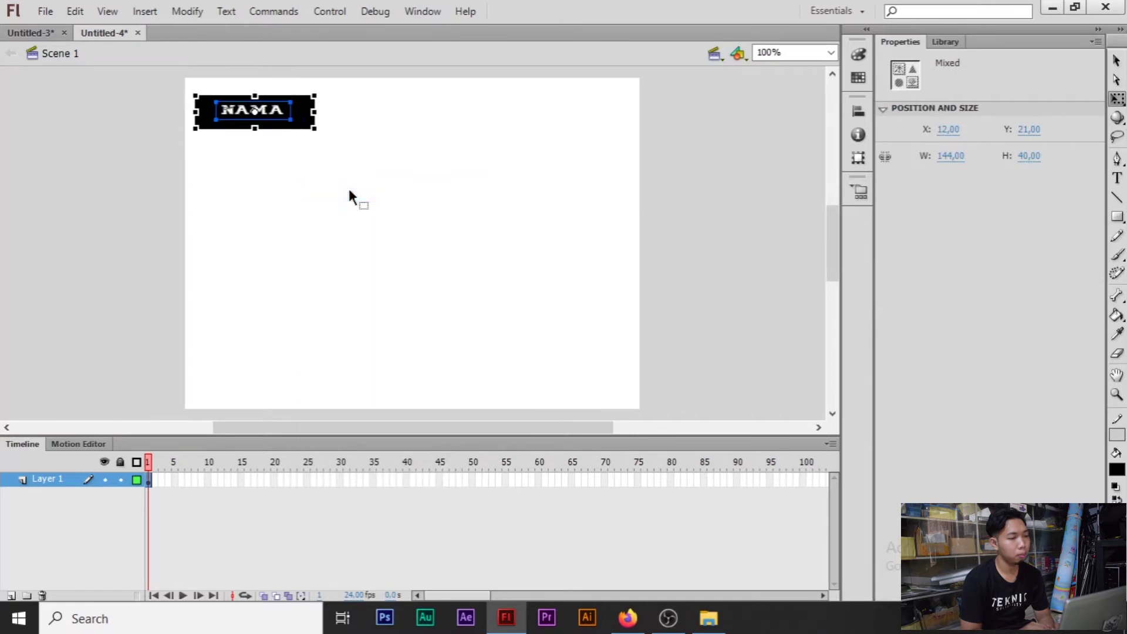
right_click(348, 188)
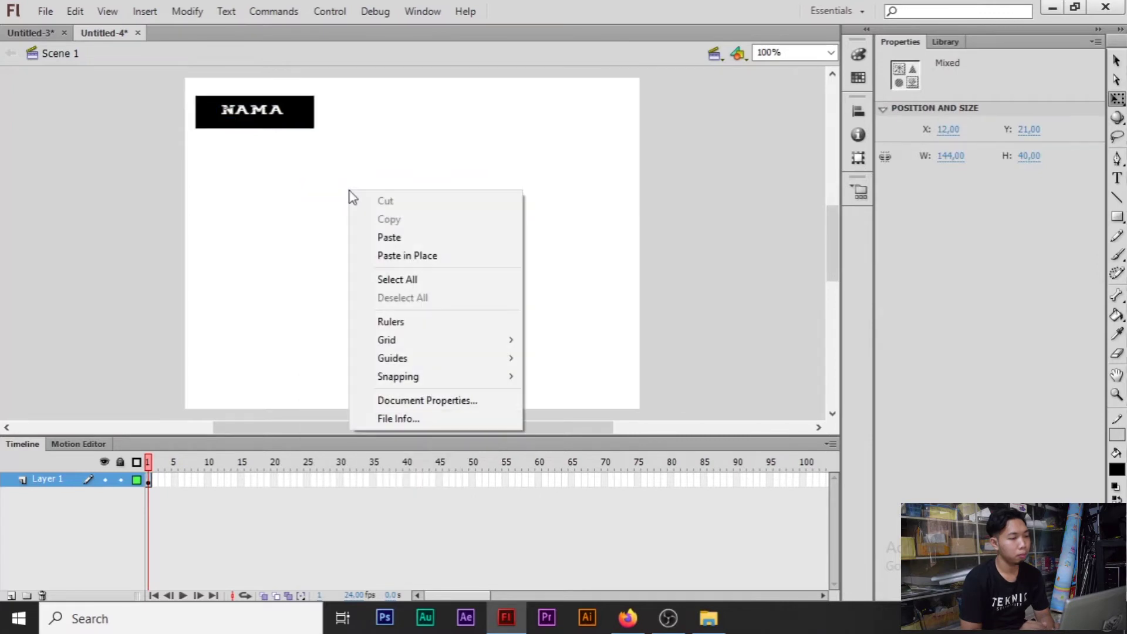
left_click(414, 258)
left_click_drag(298, 110, 299, 162)
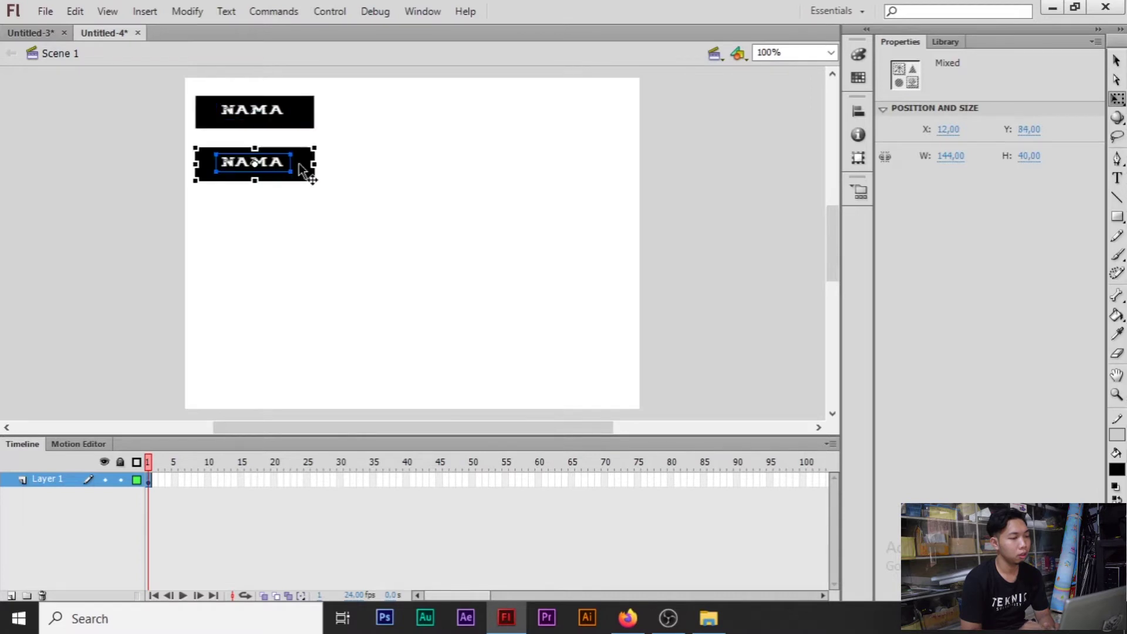
Paste two more copies of the NAMA rectangle in place and move them down the column to about Y 152 and Y 221
right_click(321, 278)
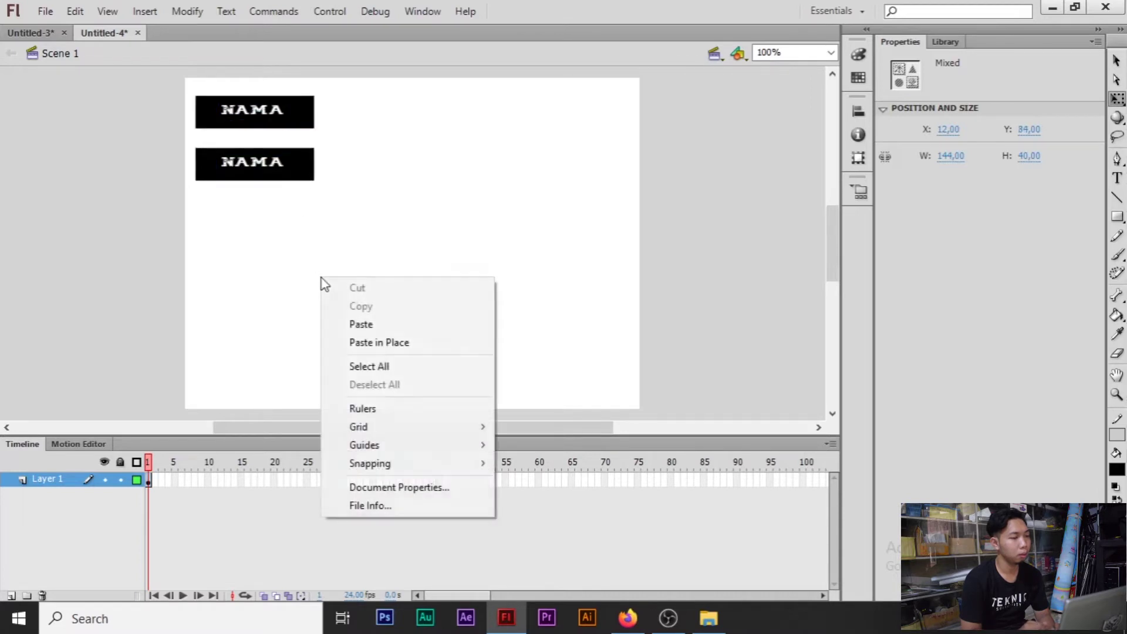
left_click(374, 346)
left_click_drag(295, 107, 310, 221)
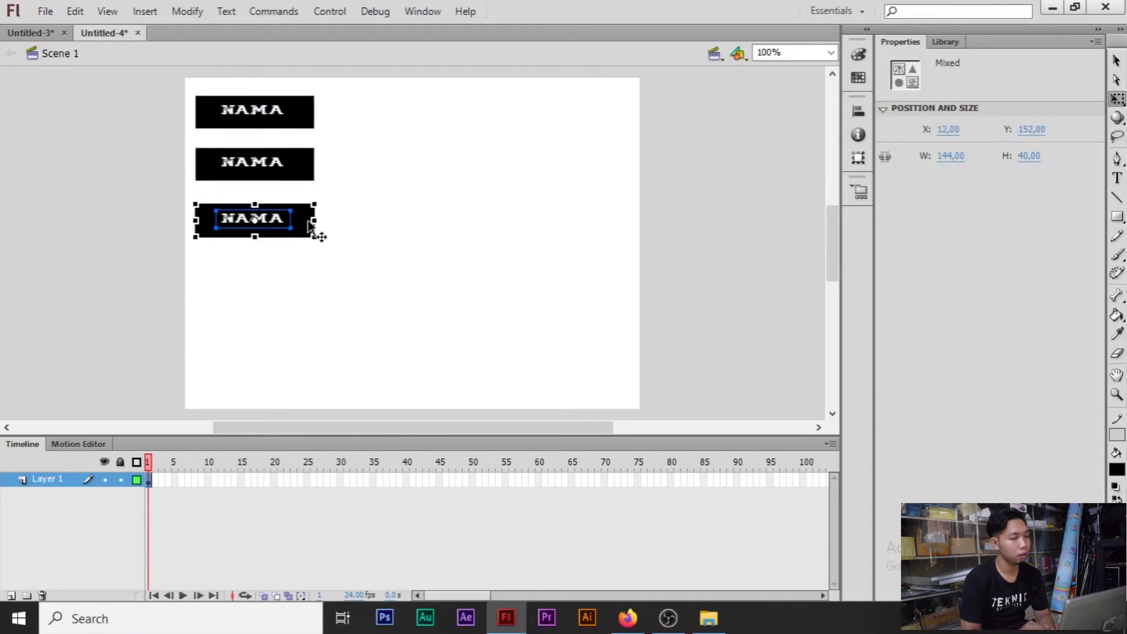
right_click(320, 287)
left_click(375, 346)
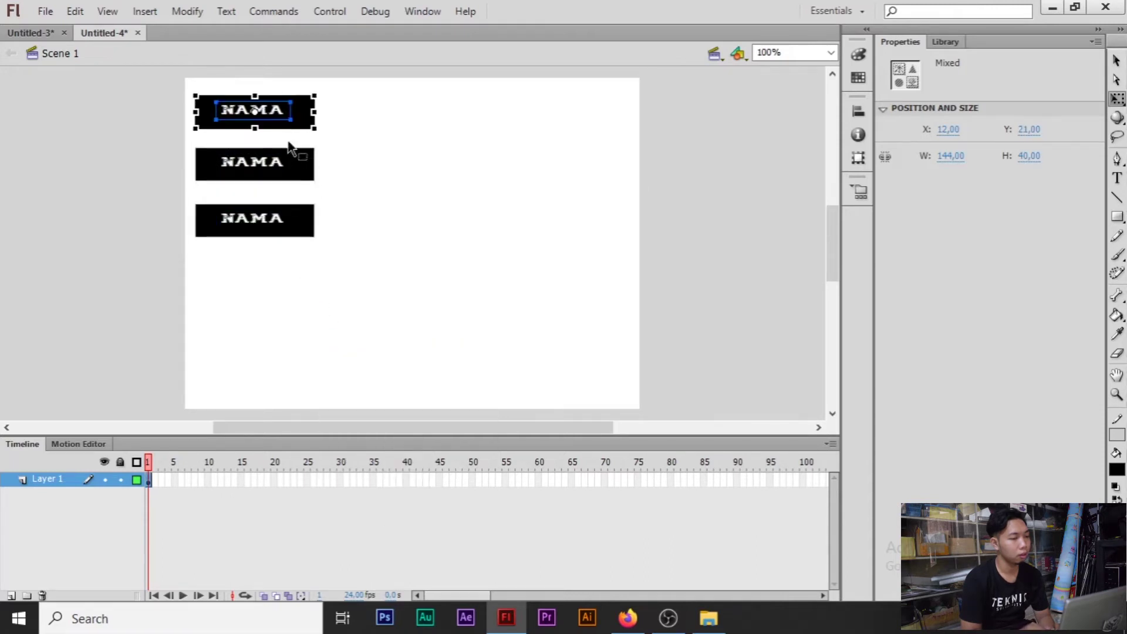
left_click_drag(307, 126, 306, 294)
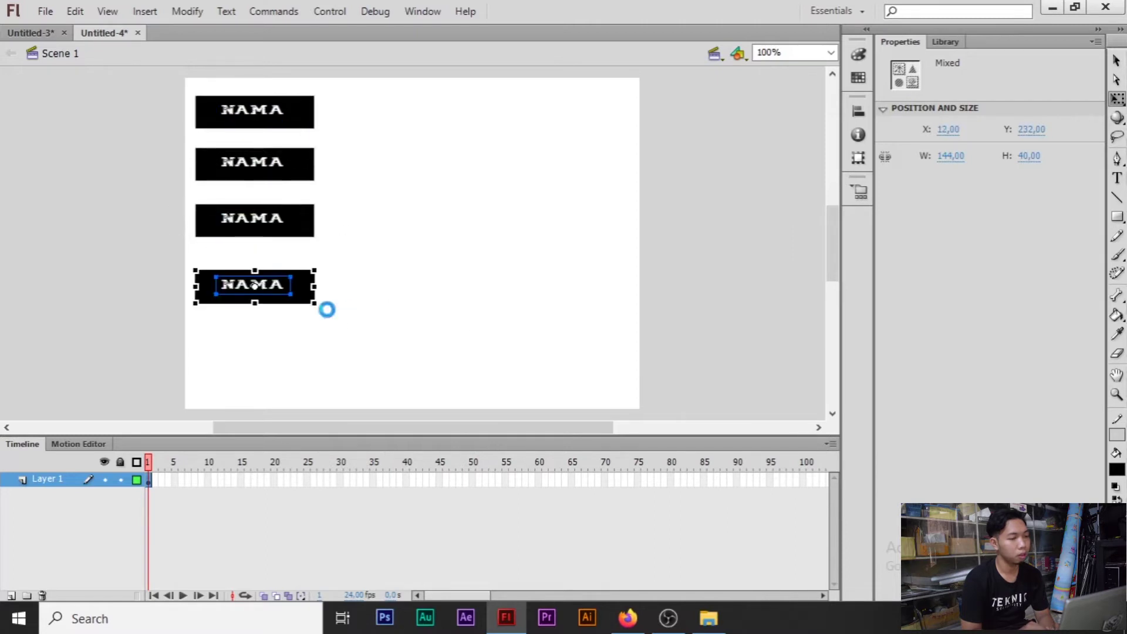
left_click_drag(308, 298, 307, 289)
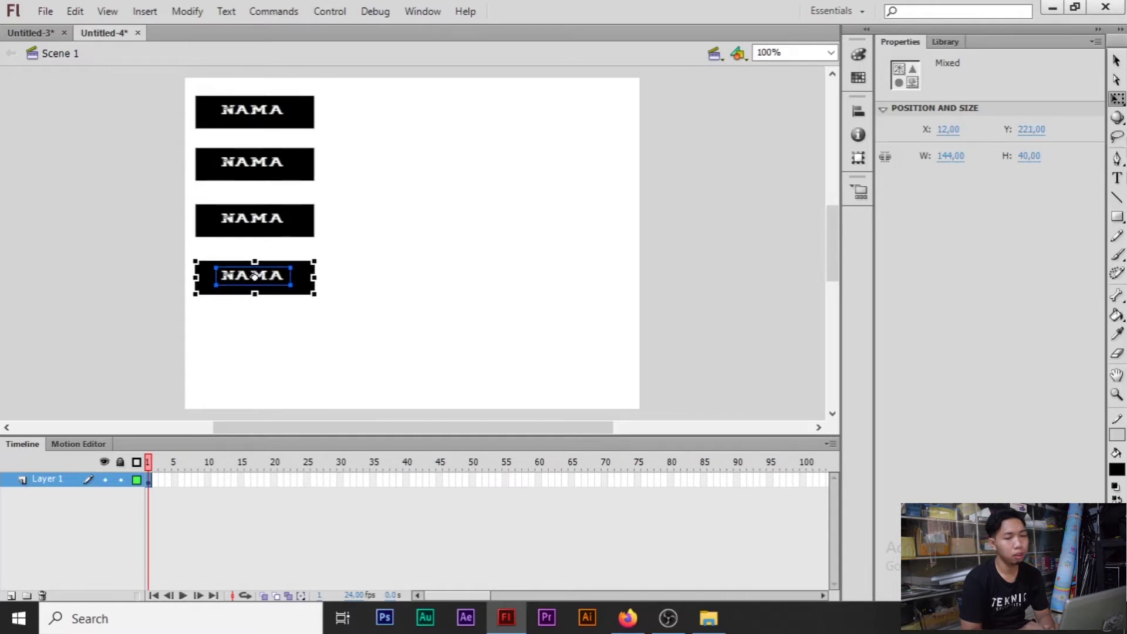
Change the text on the second rectangle to TETALA
left_click(1118, 178)
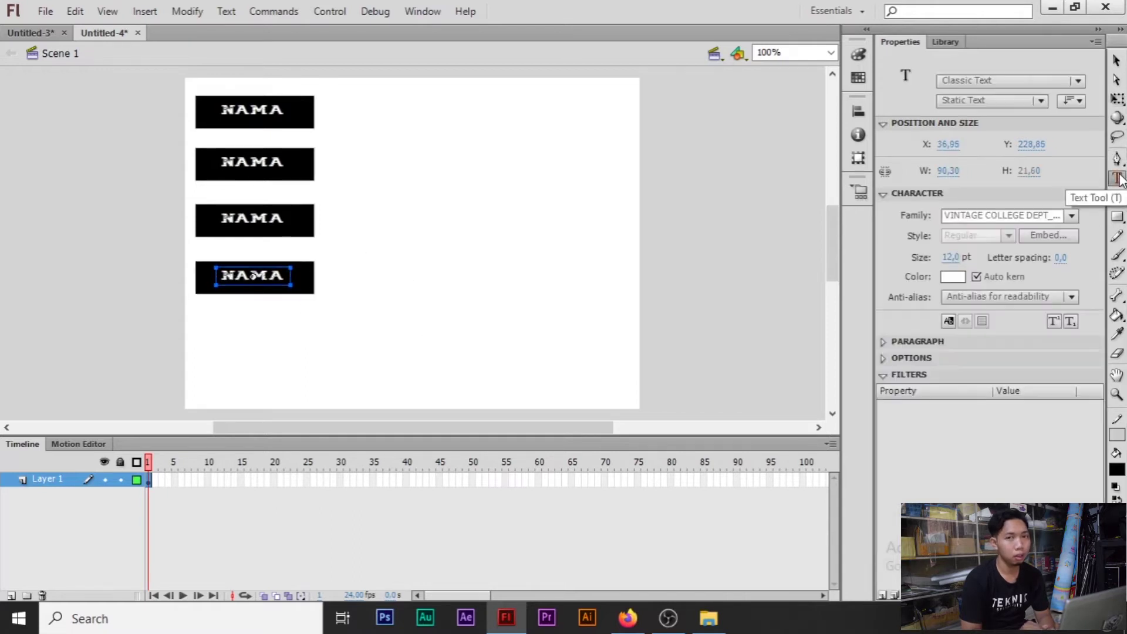
double_click(276, 159)
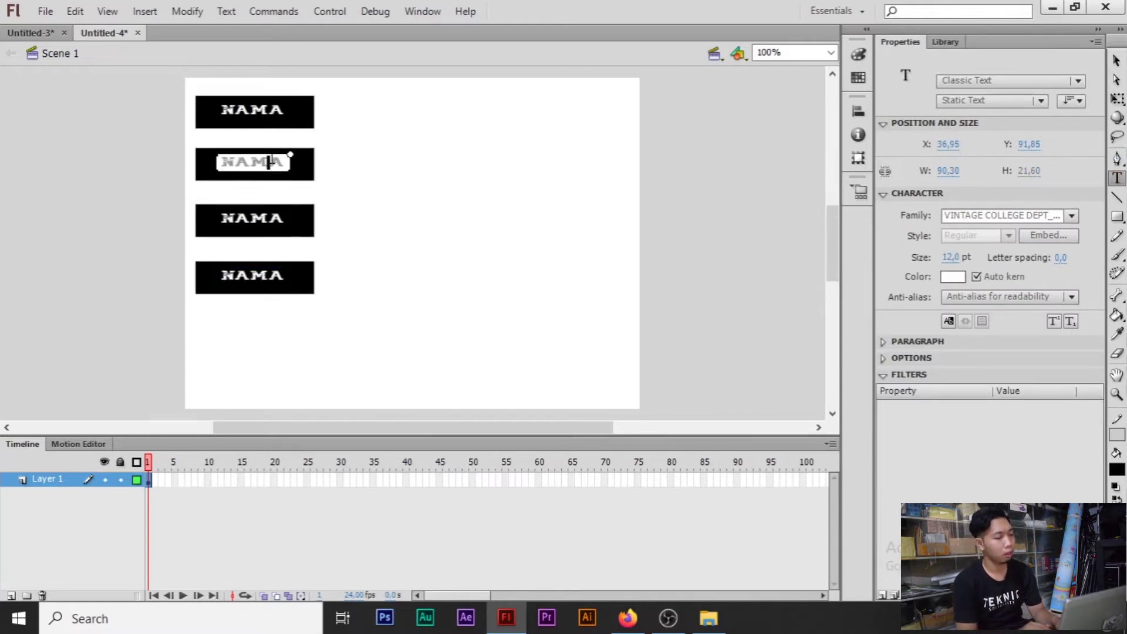
left_click(277, 159)
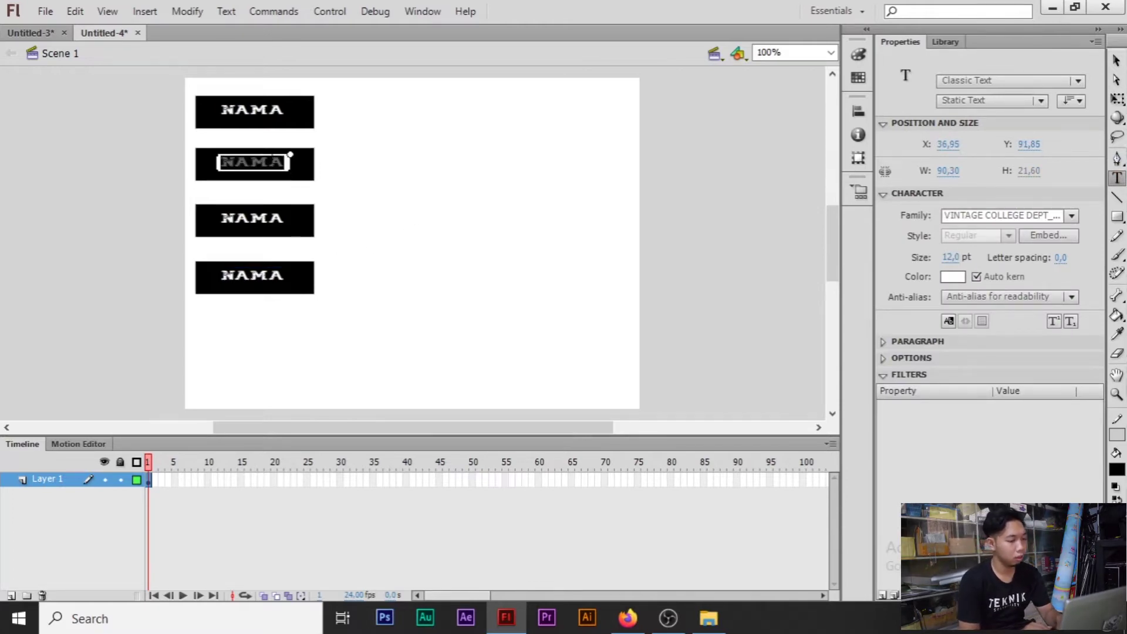
type("TE")
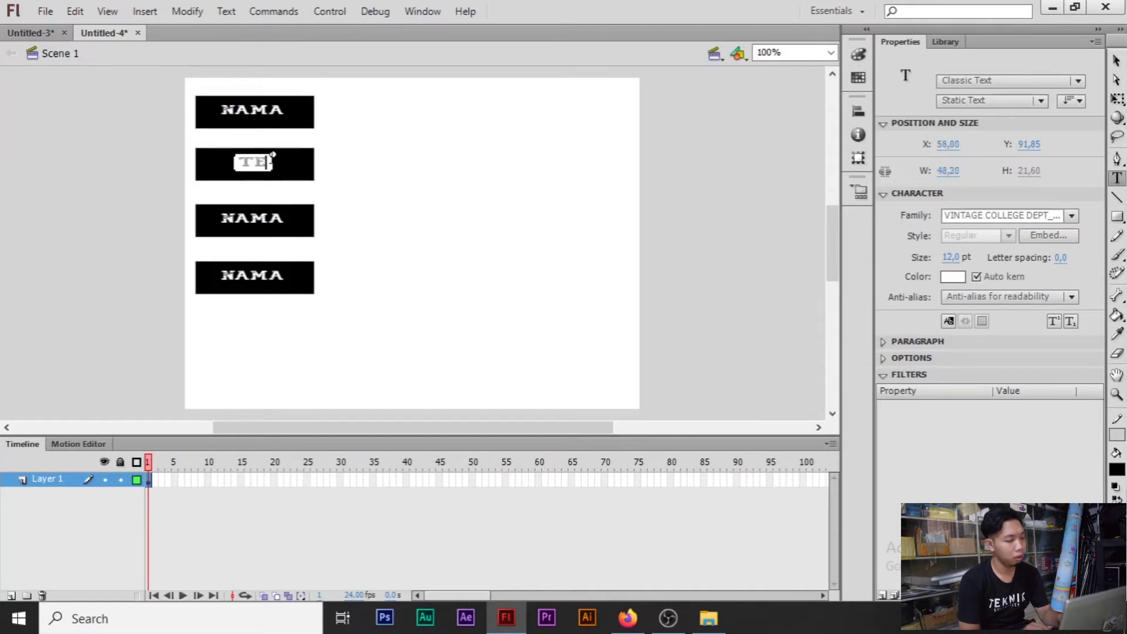
type("TALA")
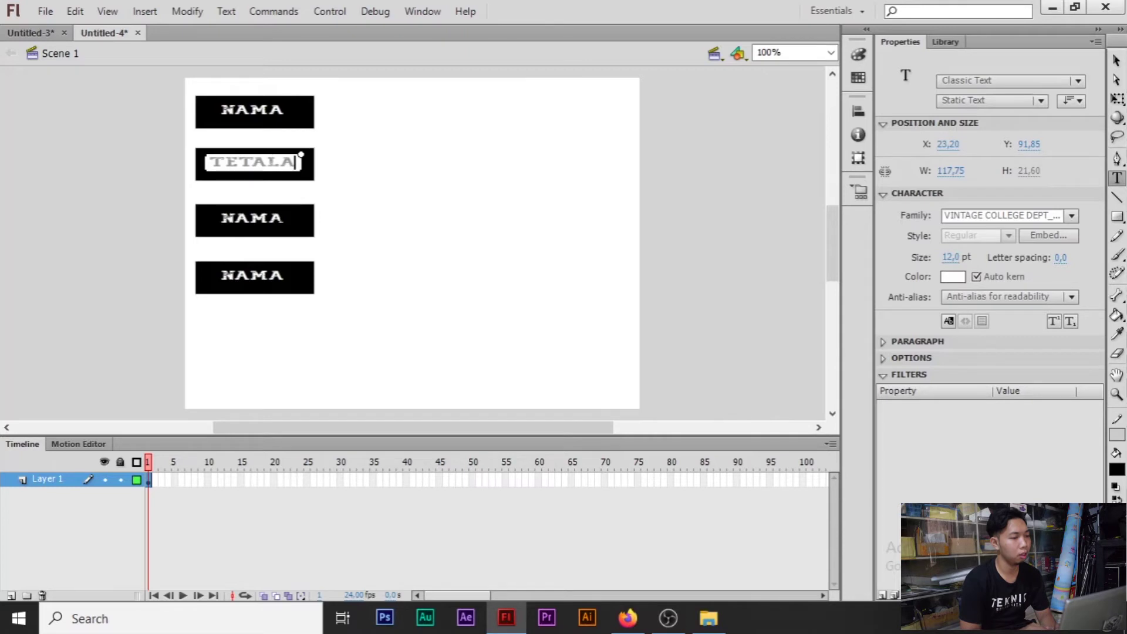
Change the text on the third rectangle to ALAMAT and on the fourth rectangle to STATUS
left_click(290, 219)
double_click(284, 219)
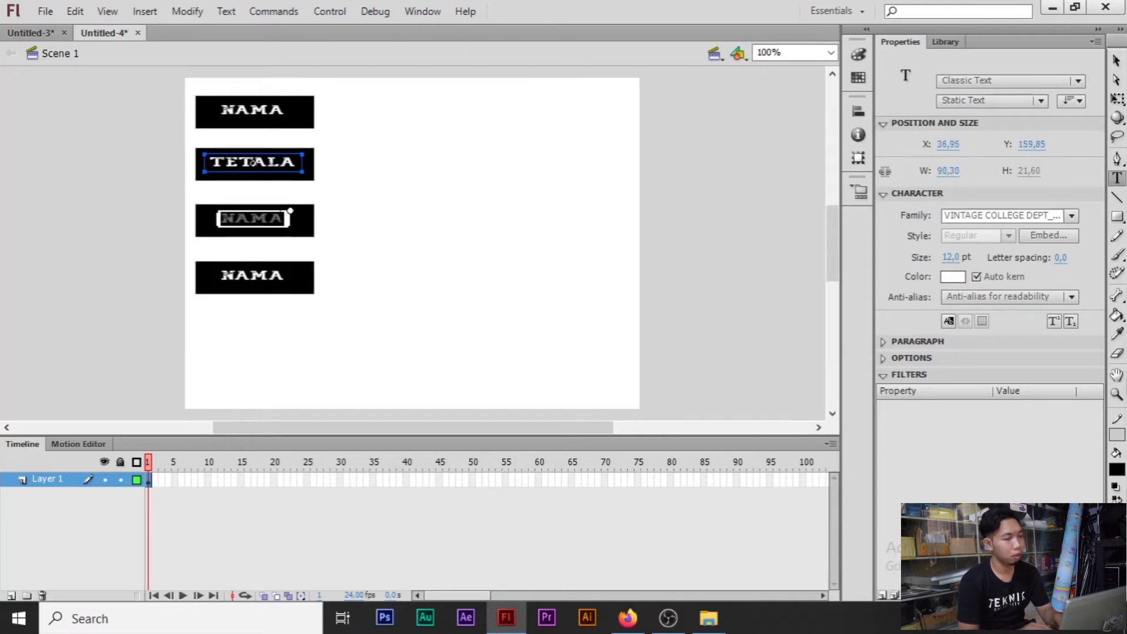
type("ALAMAT")
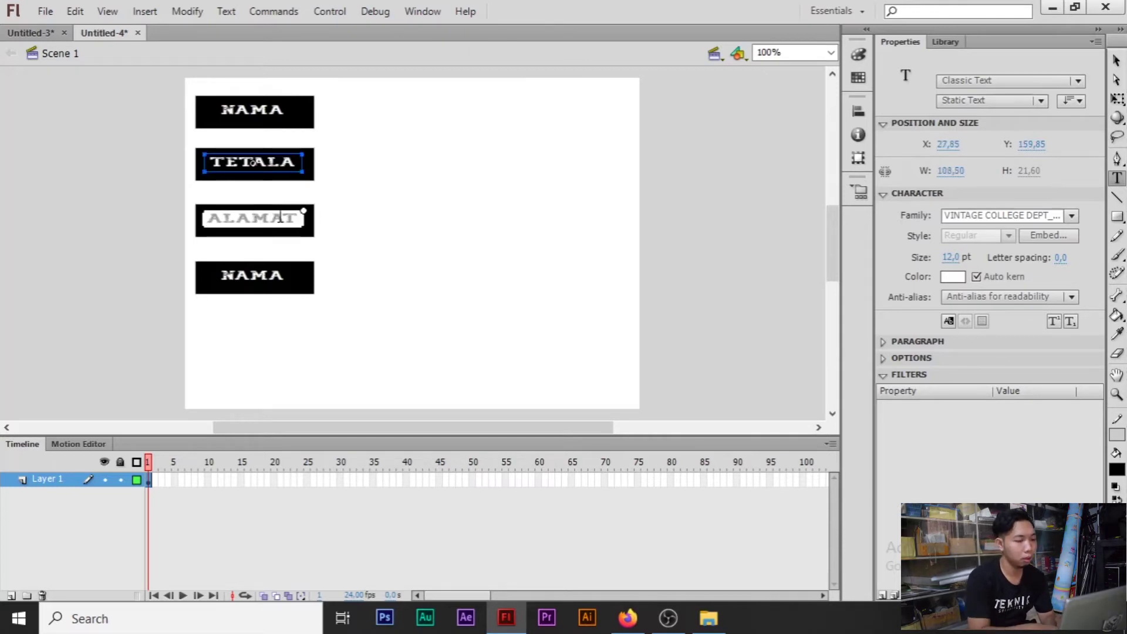
left_click(259, 276)
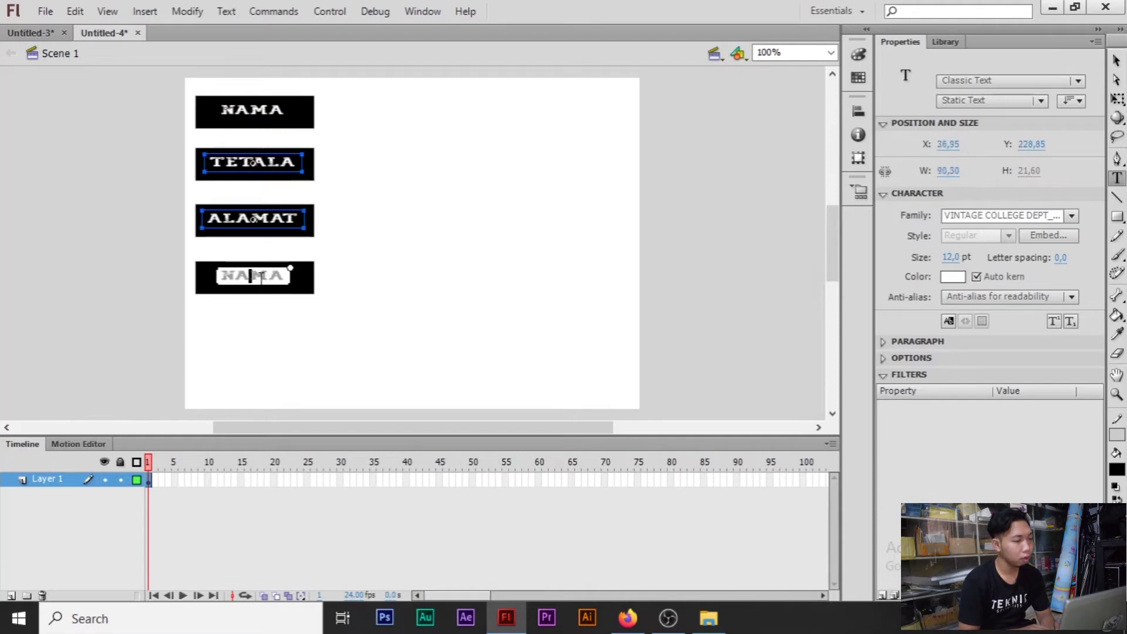
double_click(261, 277)
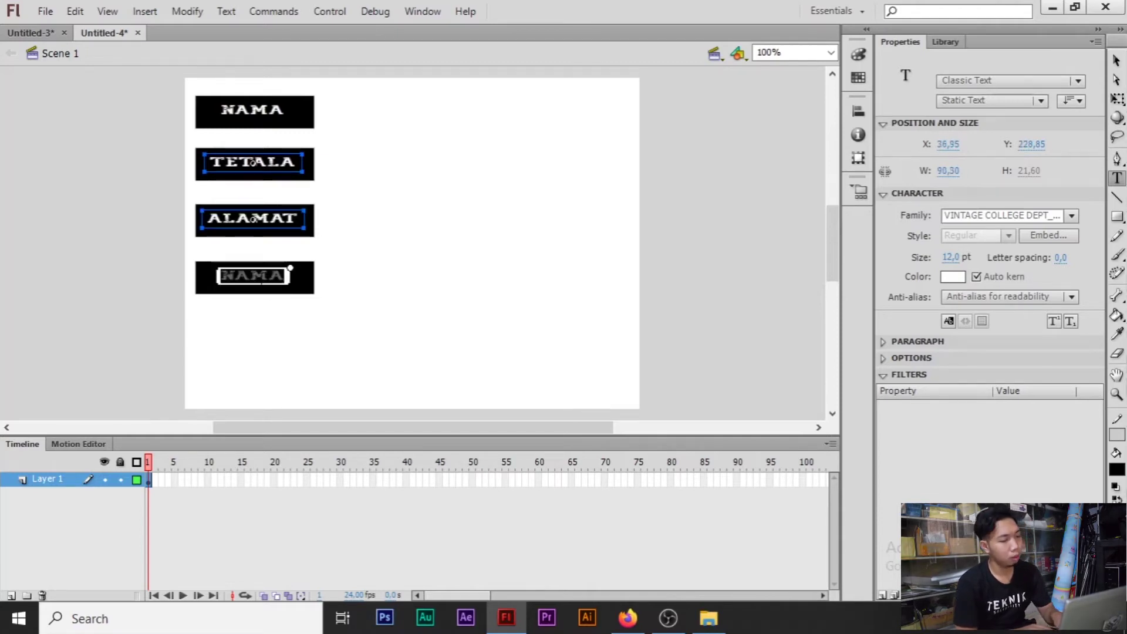
type("STATUS")
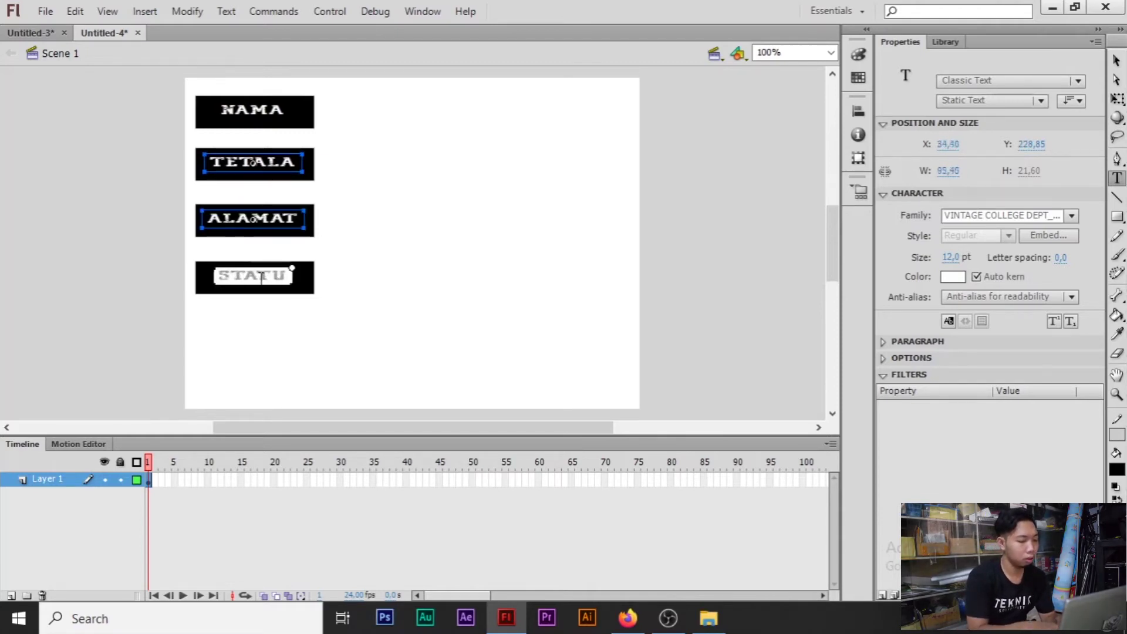
left_click(396, 314)
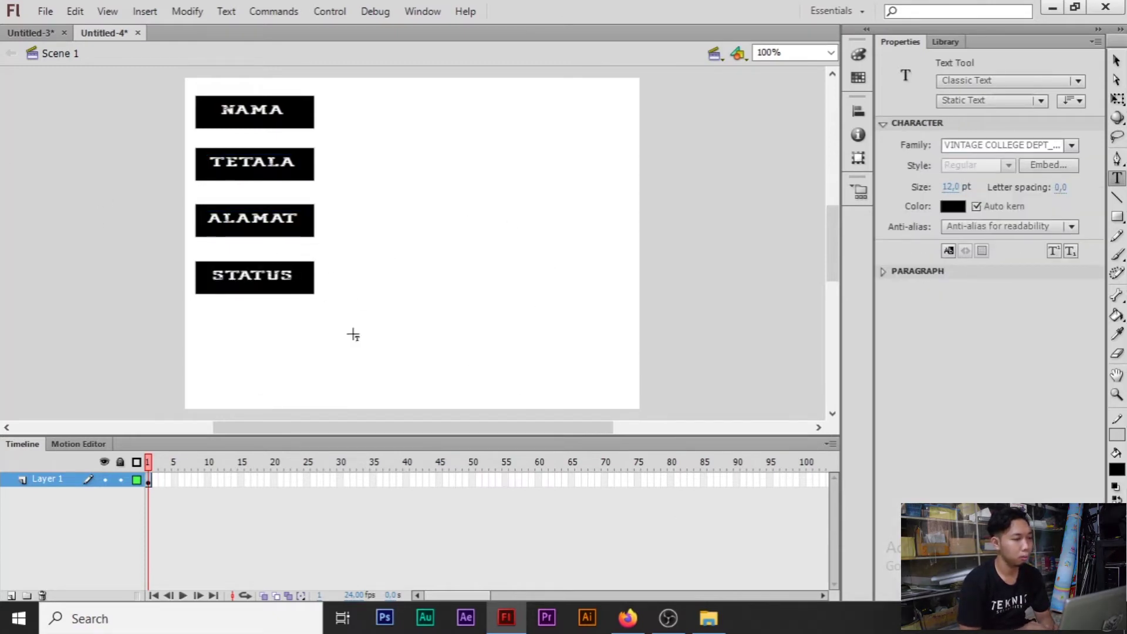
Convert the NAMA rectangle together with its text to a Button symbol, keeping the default name
left_click(1118, 101)
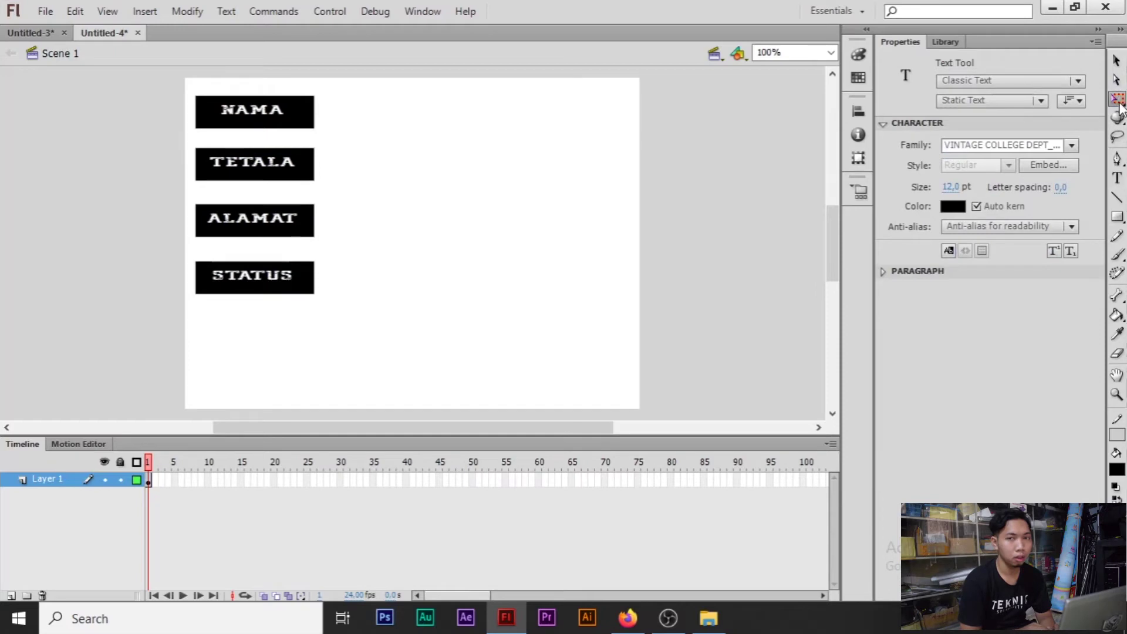
left_click_drag(188, 75, 354, 140)
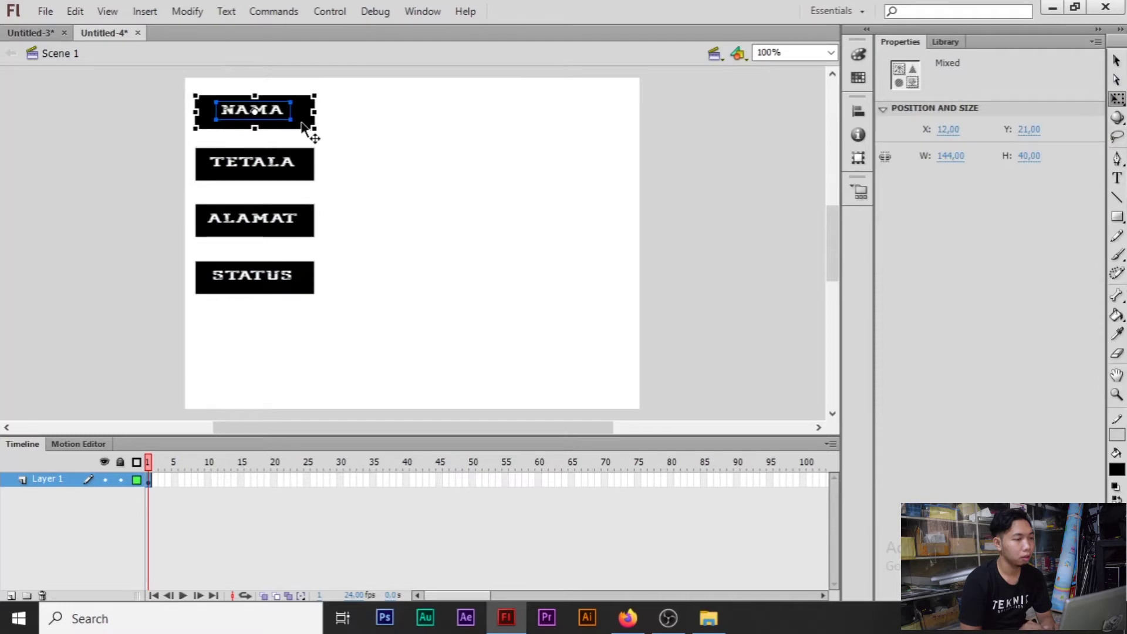
right_click(306, 124)
left_click(434, 461)
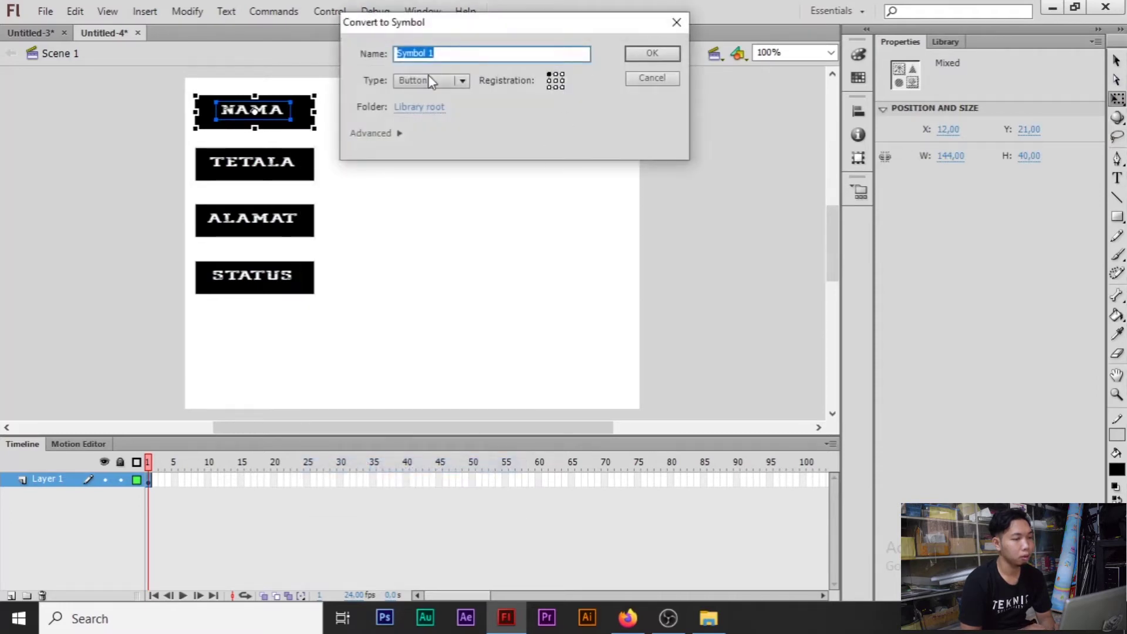
left_click(652, 53)
Convert the TETALA rectangle together with its text to a Button symbol, keeping the default name
left_click_drag(354, 148, 174, 185)
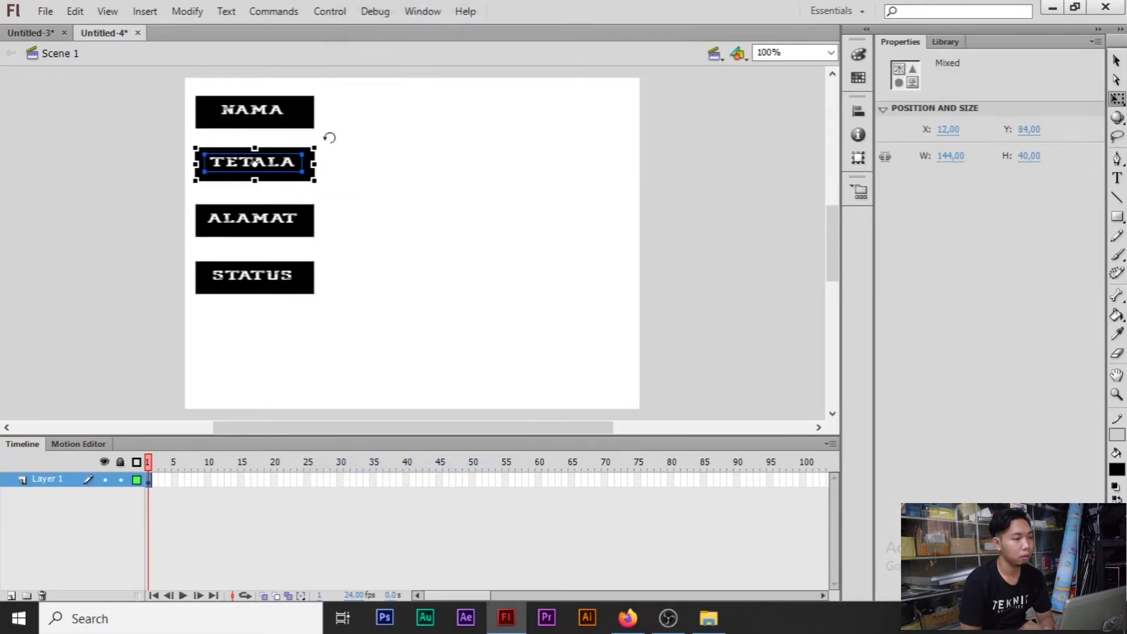
left_click_drag(343, 140, 171, 186)
right_click(282, 177)
left_click(420, 523)
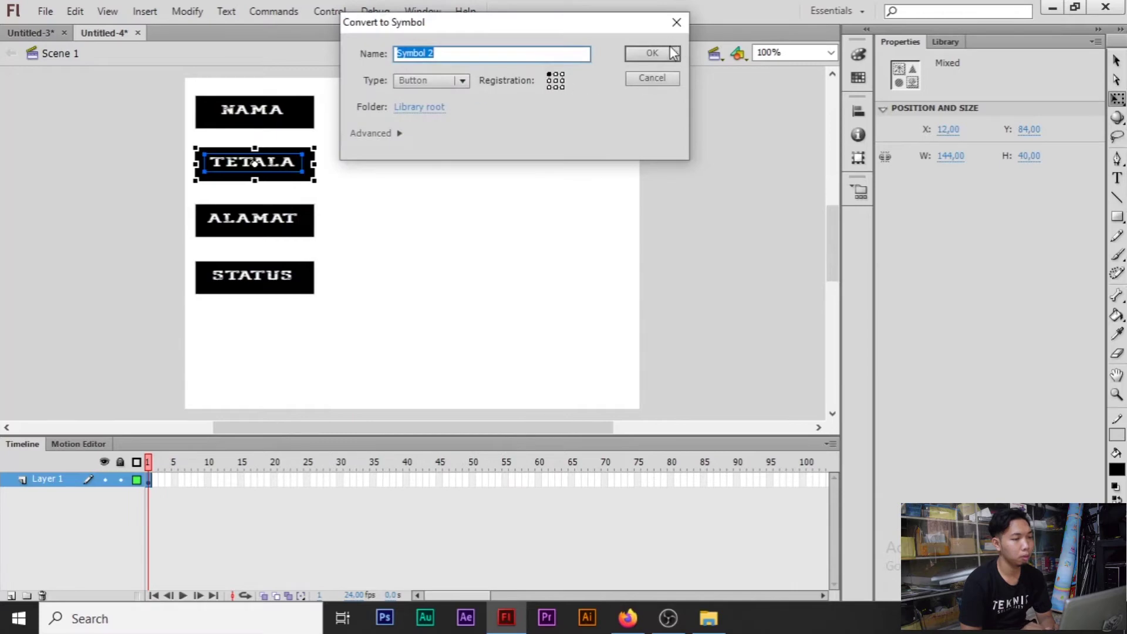
left_click(673, 51)
Convert the ALAMAT rectangle together with its text to a Button symbol, keeping the default name
left_click_drag(360, 203, 191, 255)
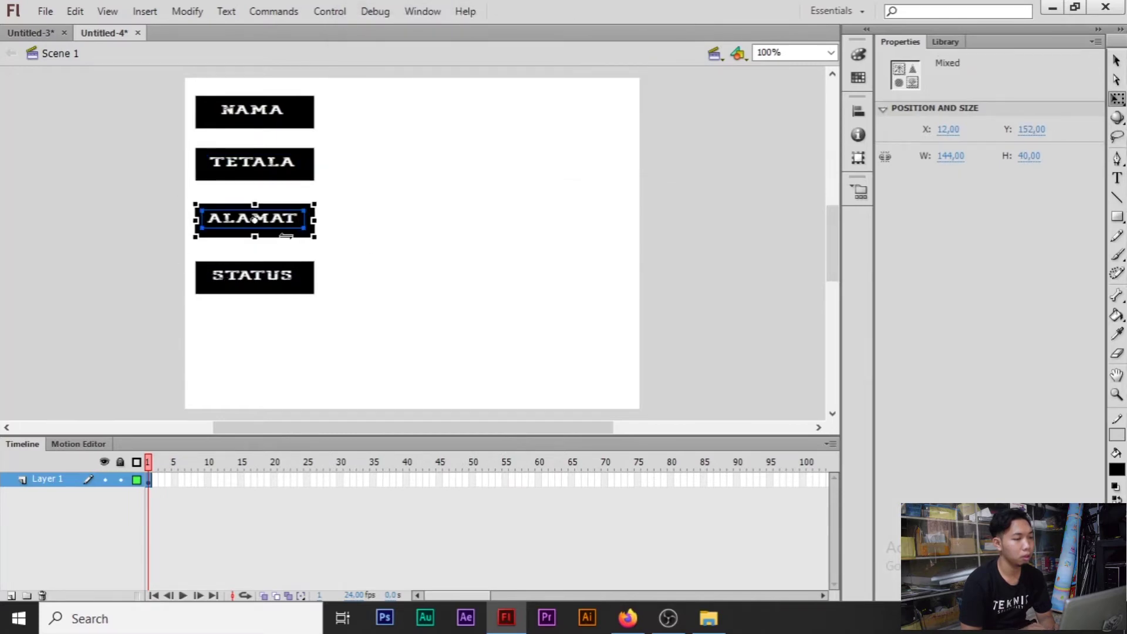
right_click(285, 212)
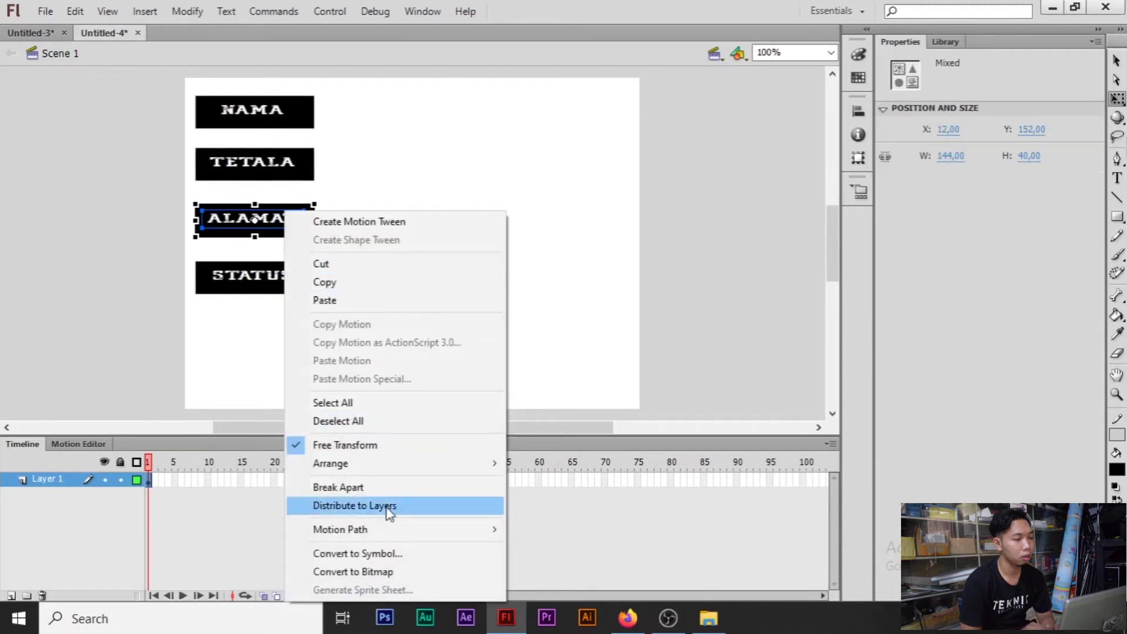
left_click(382, 553)
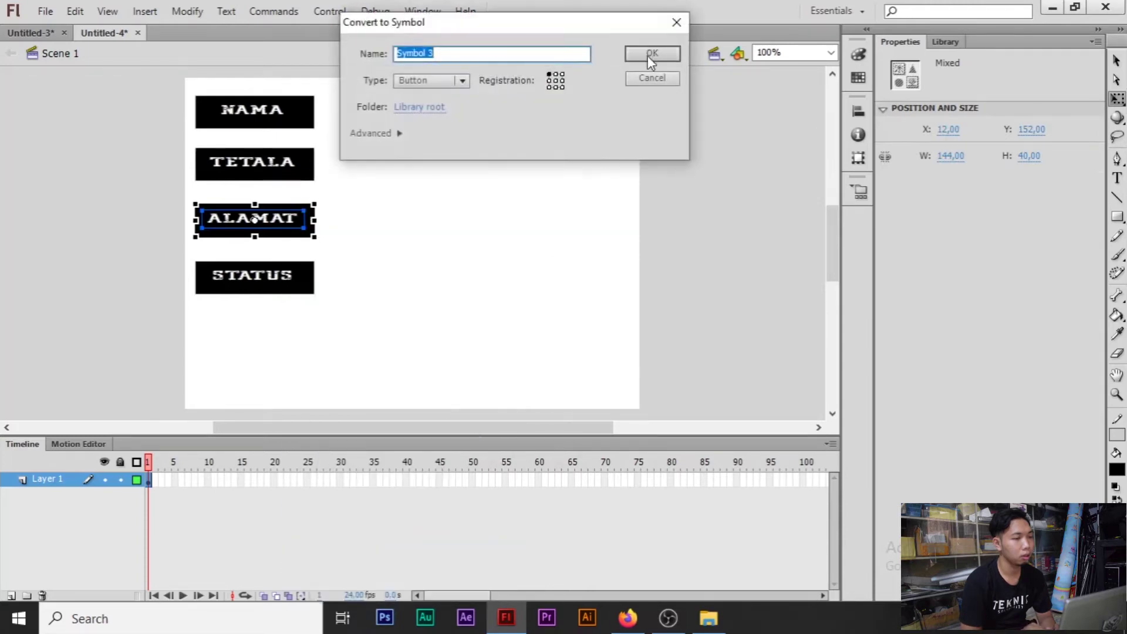
left_click(651, 55)
Convert the STATUS rectangle together with its text to a Button symbol, keeping the default name
left_click_drag(350, 249, 194, 302)
right_click(289, 280)
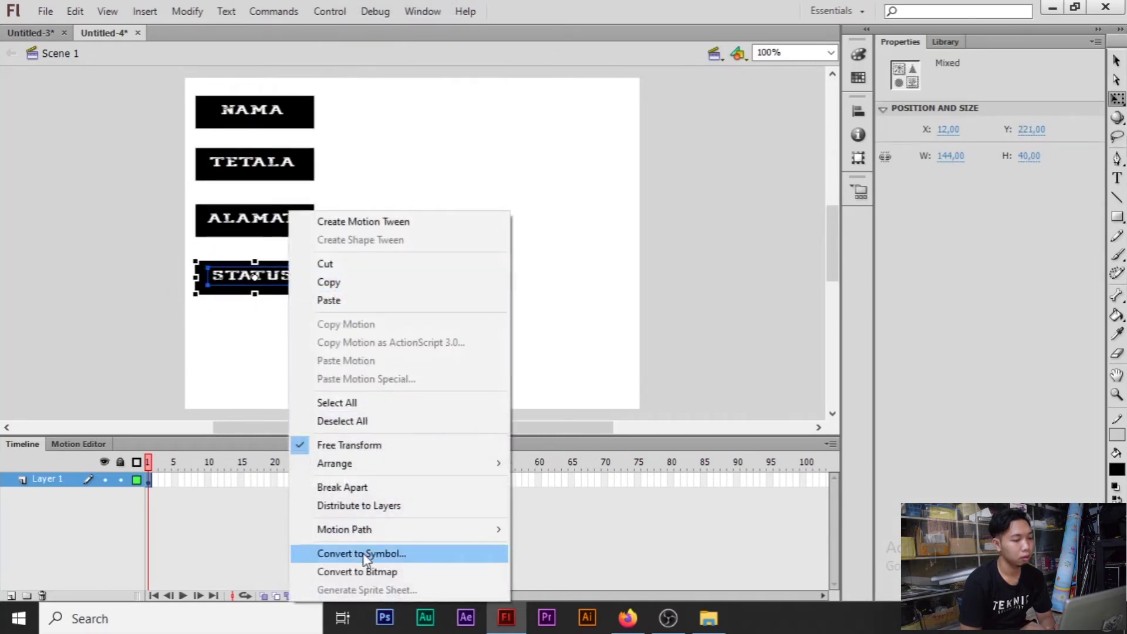
left_click(364, 554)
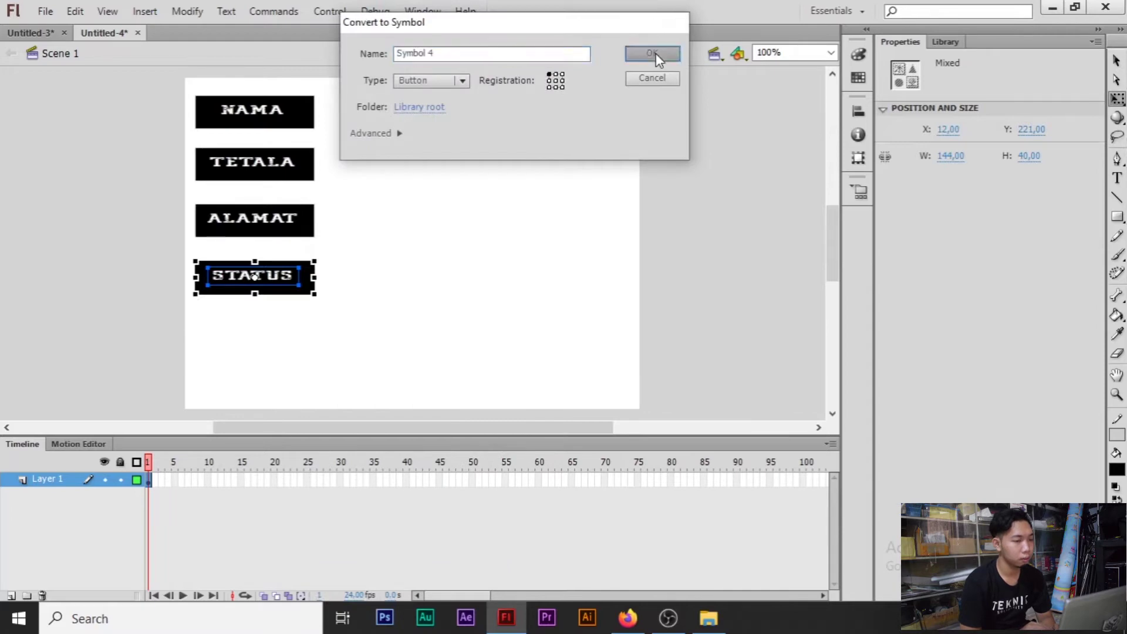
left_click(656, 53)
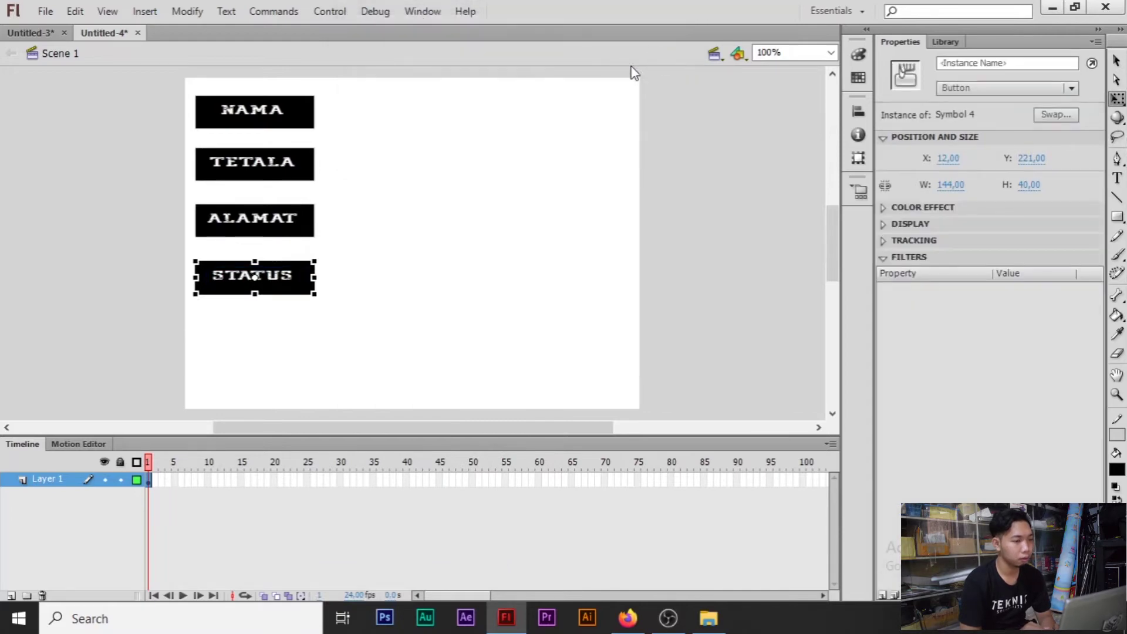
left_click(473, 221)
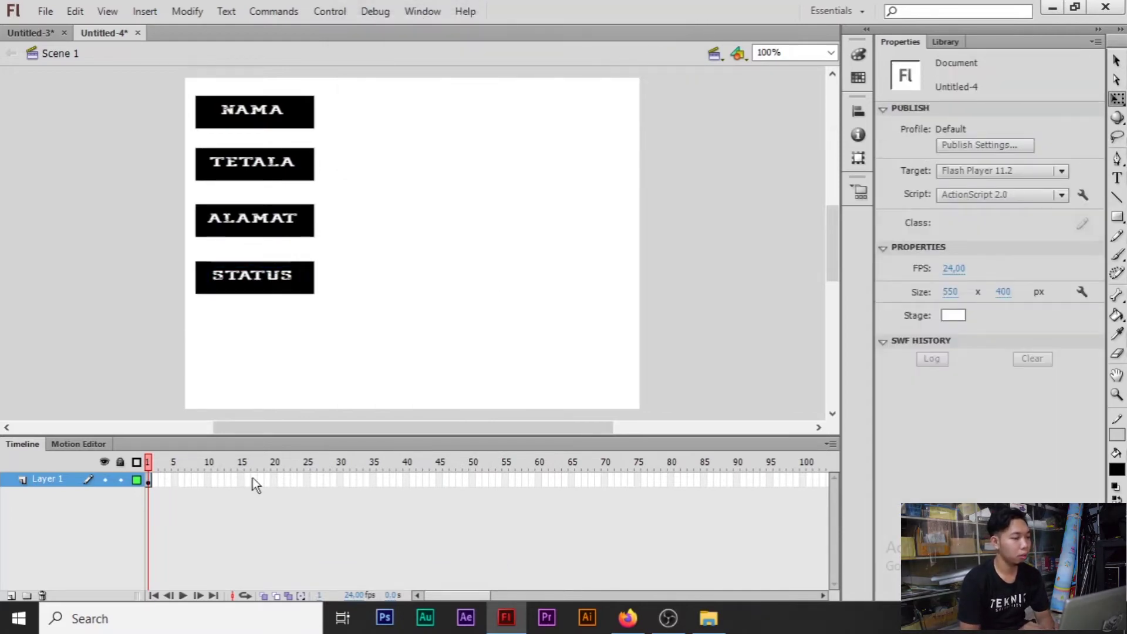
Add three new layers above Layer 1 in the timeline
left_click(10, 596)
left_click(9, 595)
left_click(9, 596)
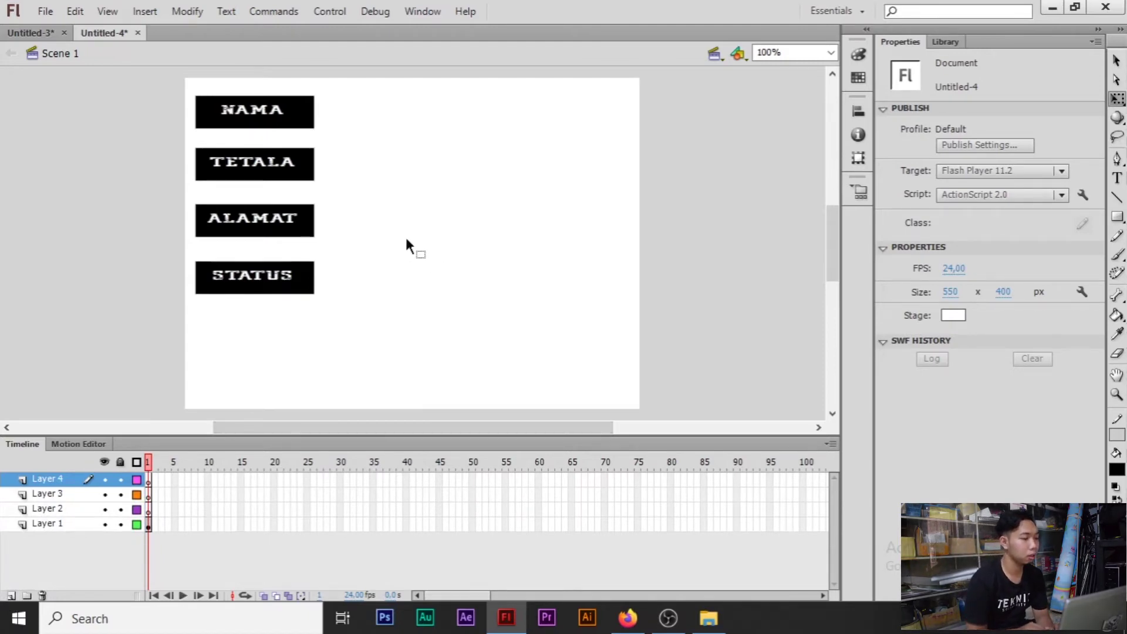
left_click(148, 479)
left_click(80, 497)
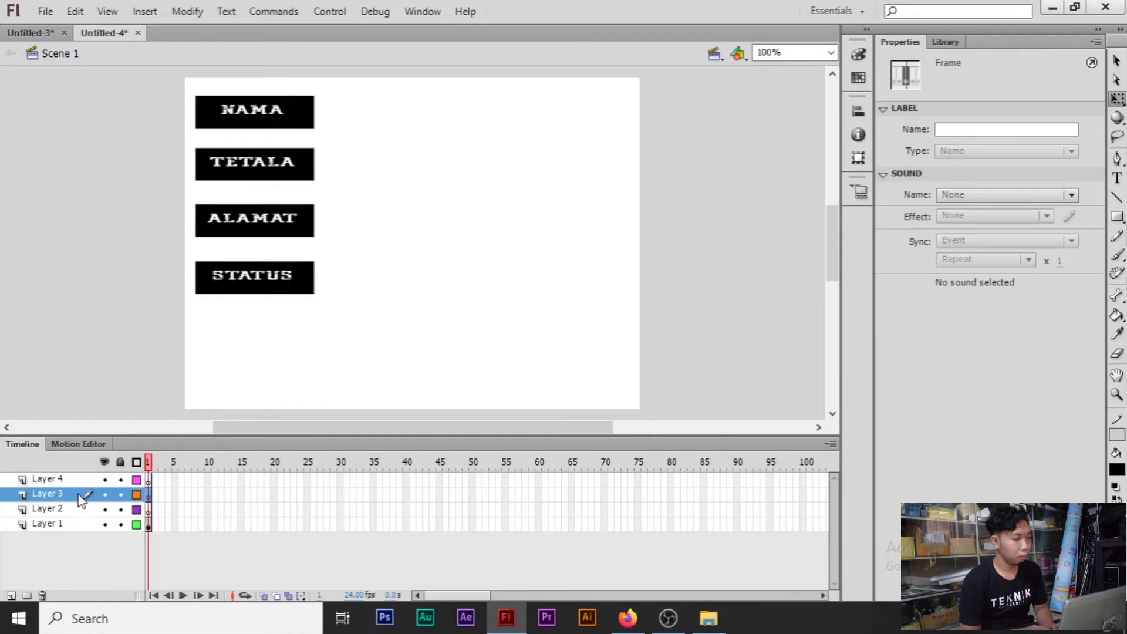
left_click(77, 510)
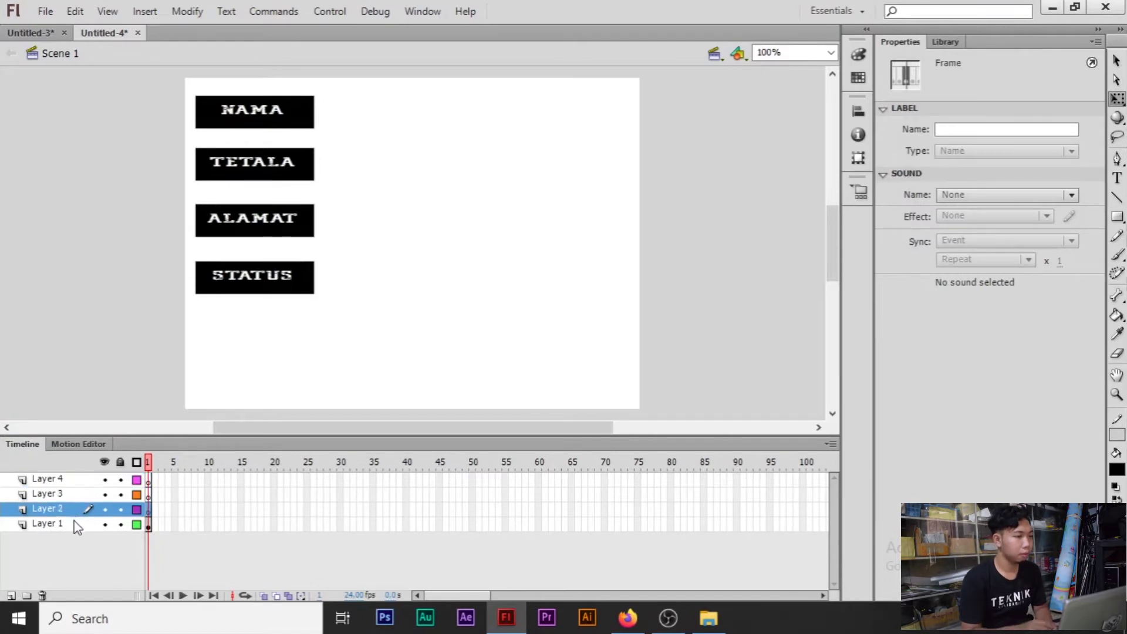
left_click(392, 329)
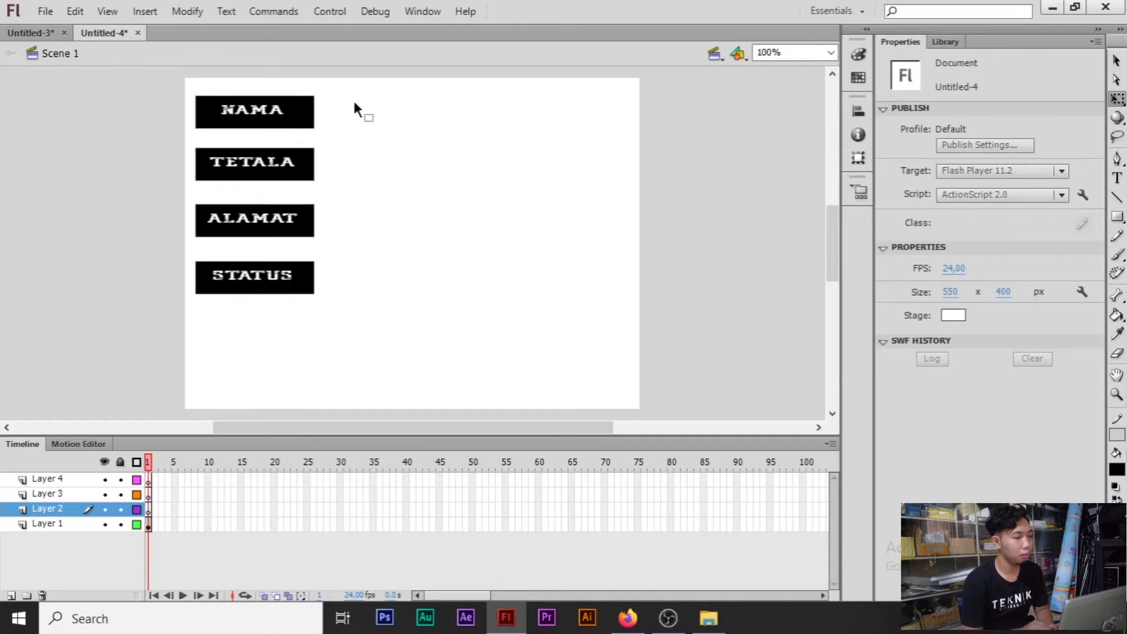
Cut the NAMA button from Layer 1 and paste it in place on Layer 4
left_click(85, 479)
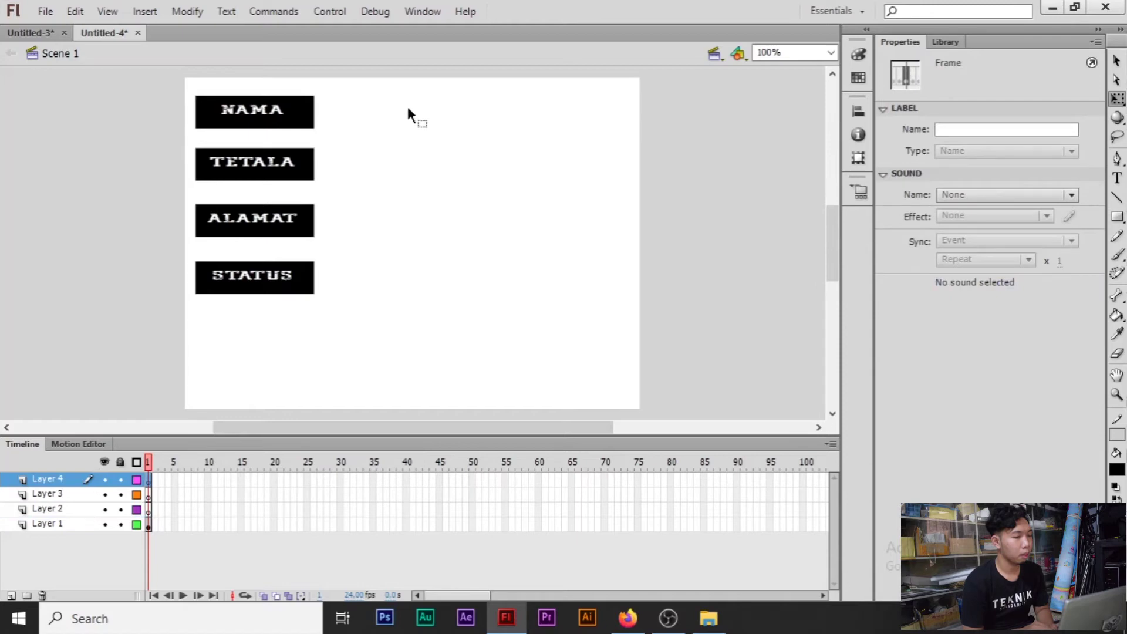
left_click_drag(421, 93, 192, 144)
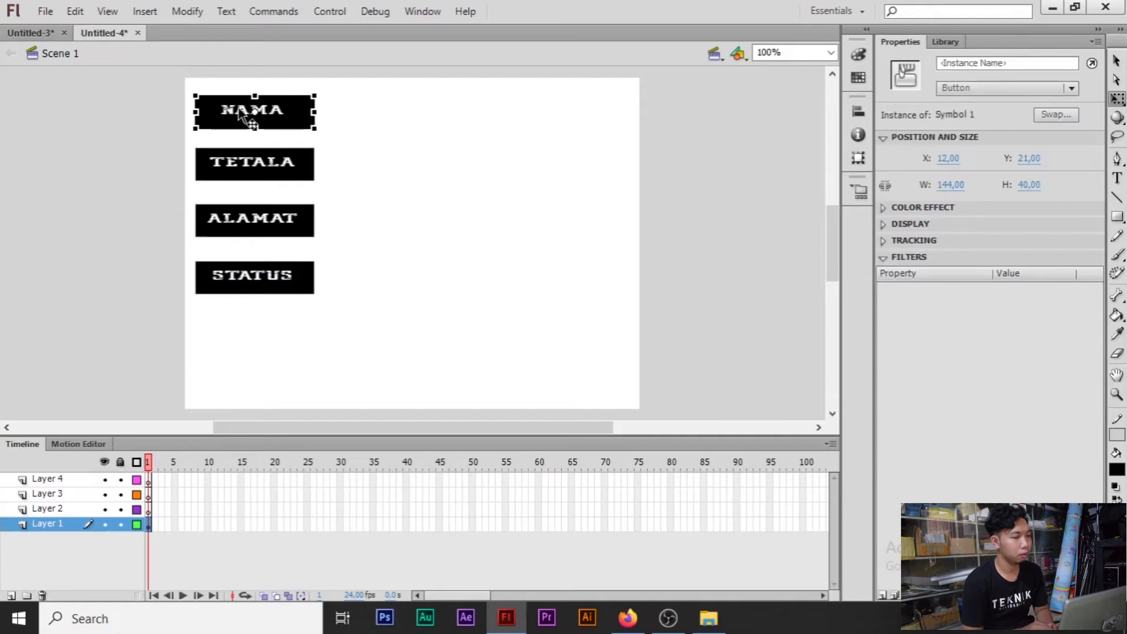
right_click(297, 107)
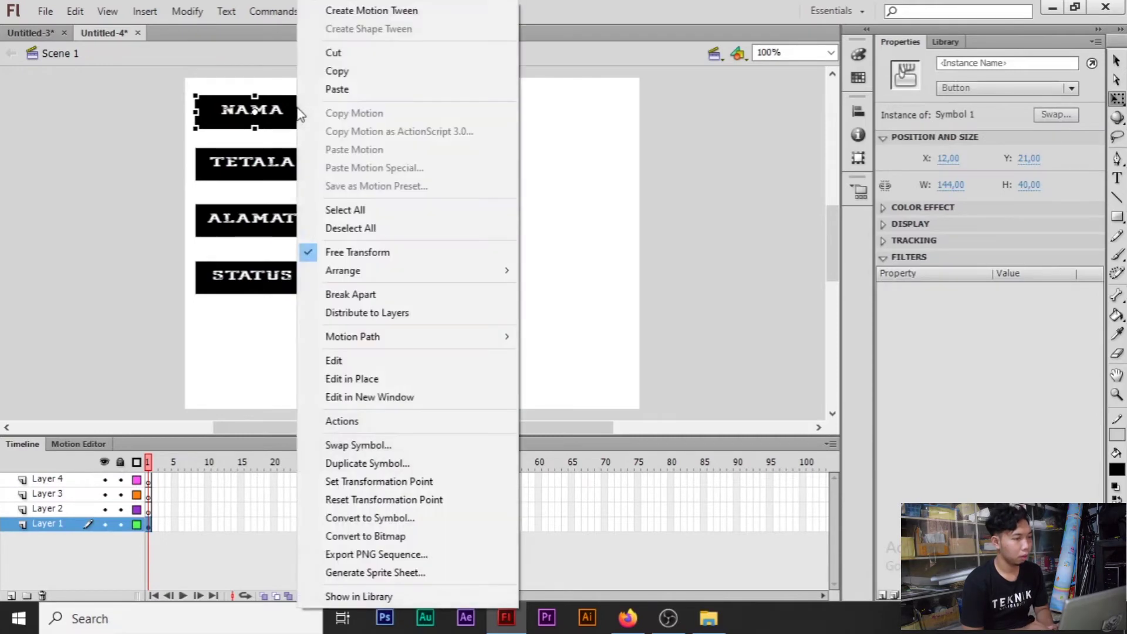
left_click(316, 54)
left_click(52, 482)
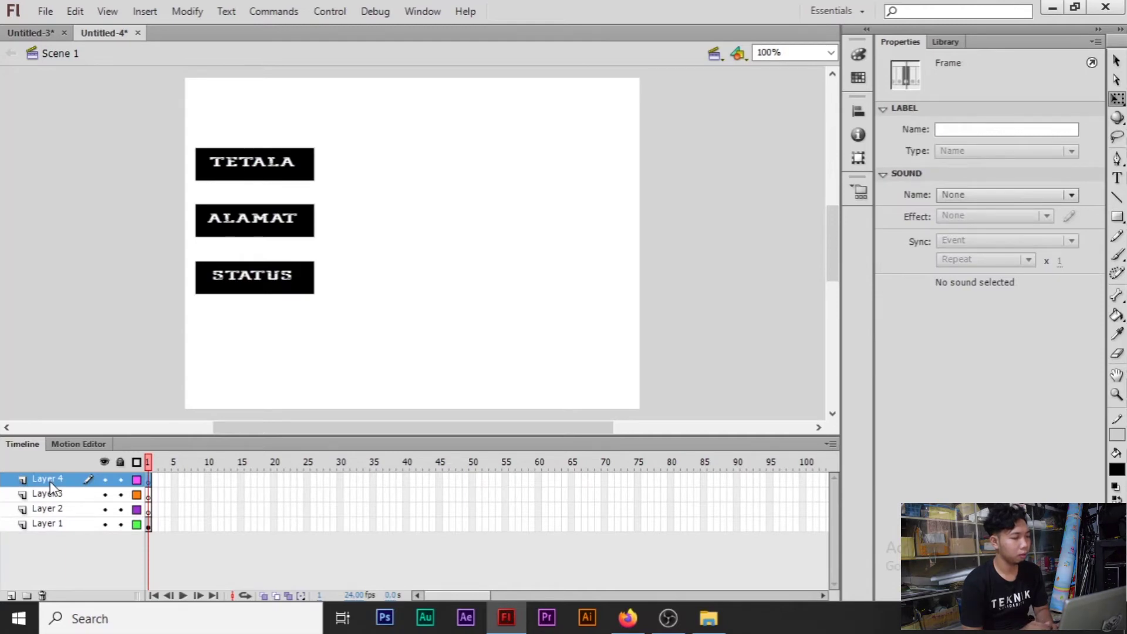
right_click(243, 107)
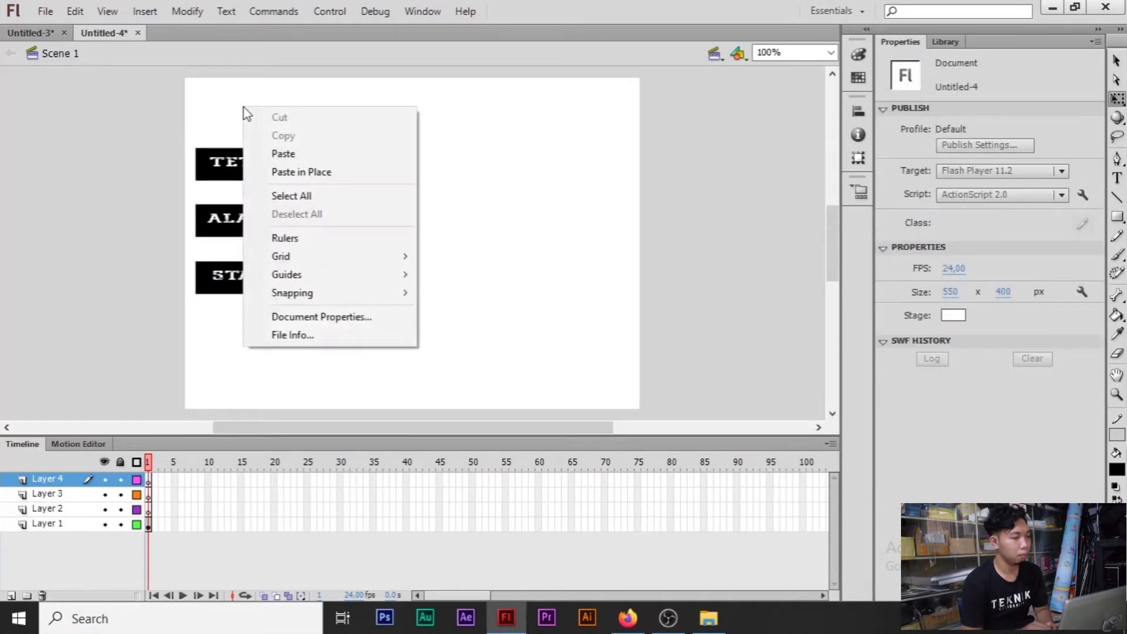
left_click(300, 173)
Cut the TETALA button from Layer 1 and paste it in place on Layer 3
left_click_drag(419, 145, 175, 185)
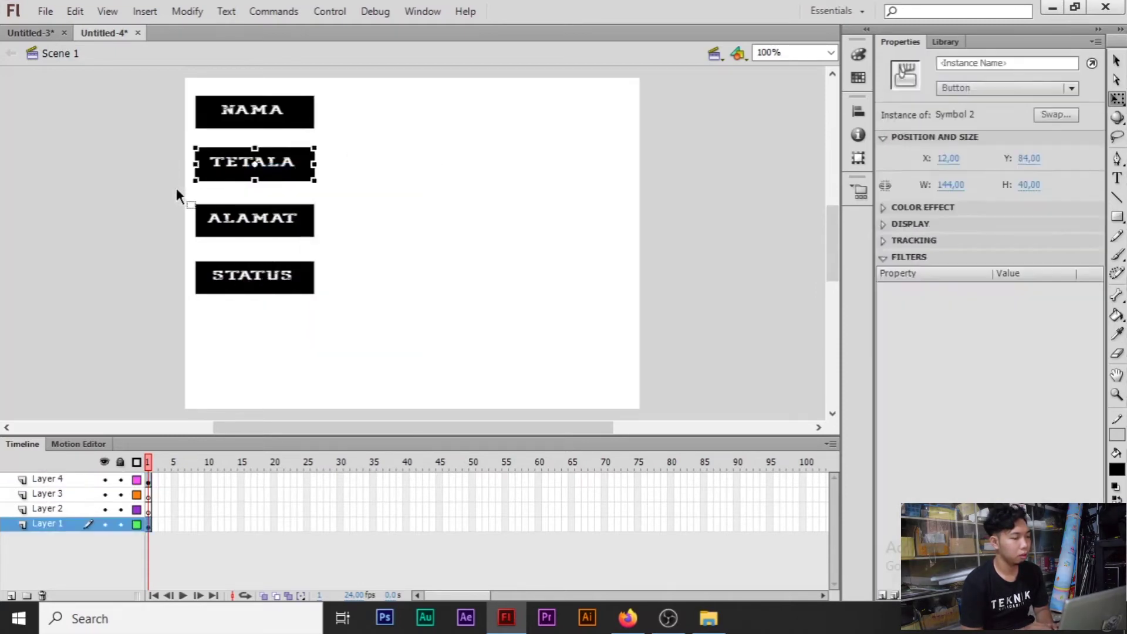
right_click(305, 174)
left_click(343, 52)
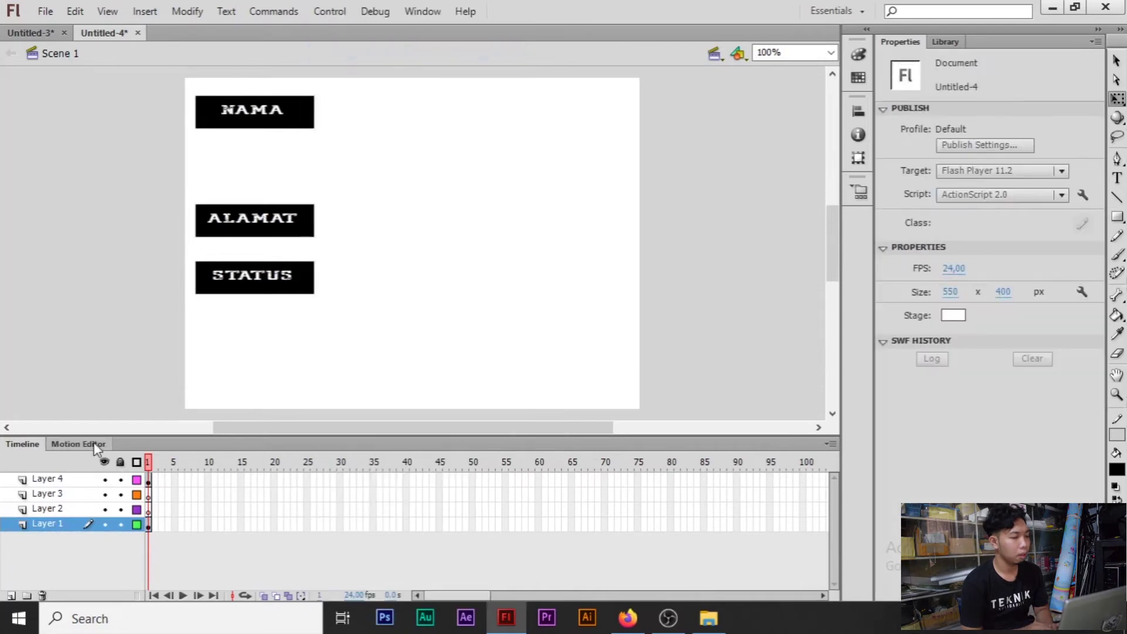
left_click(53, 494)
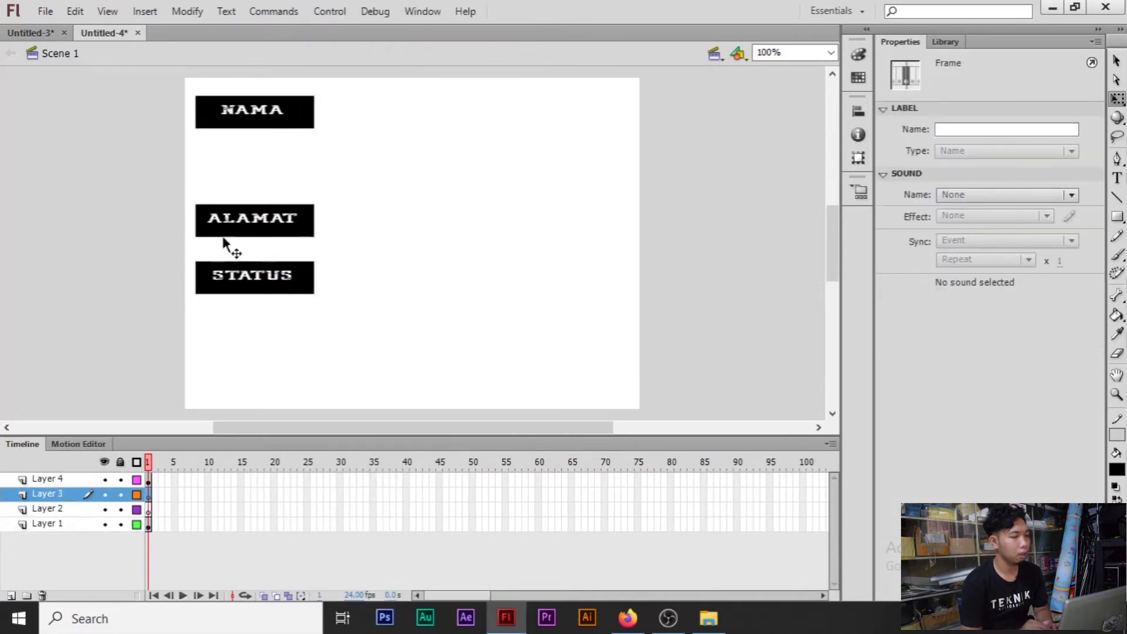
right_click(231, 164)
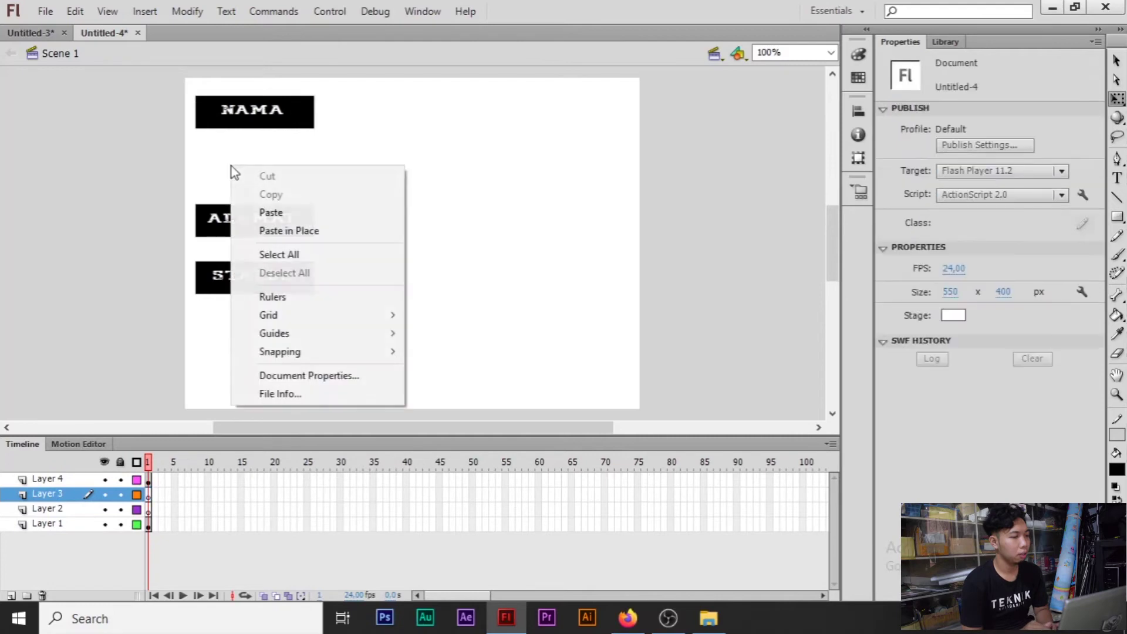
left_click(296, 231)
Cut the ALAMAT button from Layer 1 and paste it in place on Layer 2
left_click_drag(388, 200, 182, 254)
right_click(289, 232)
left_click(317, 52)
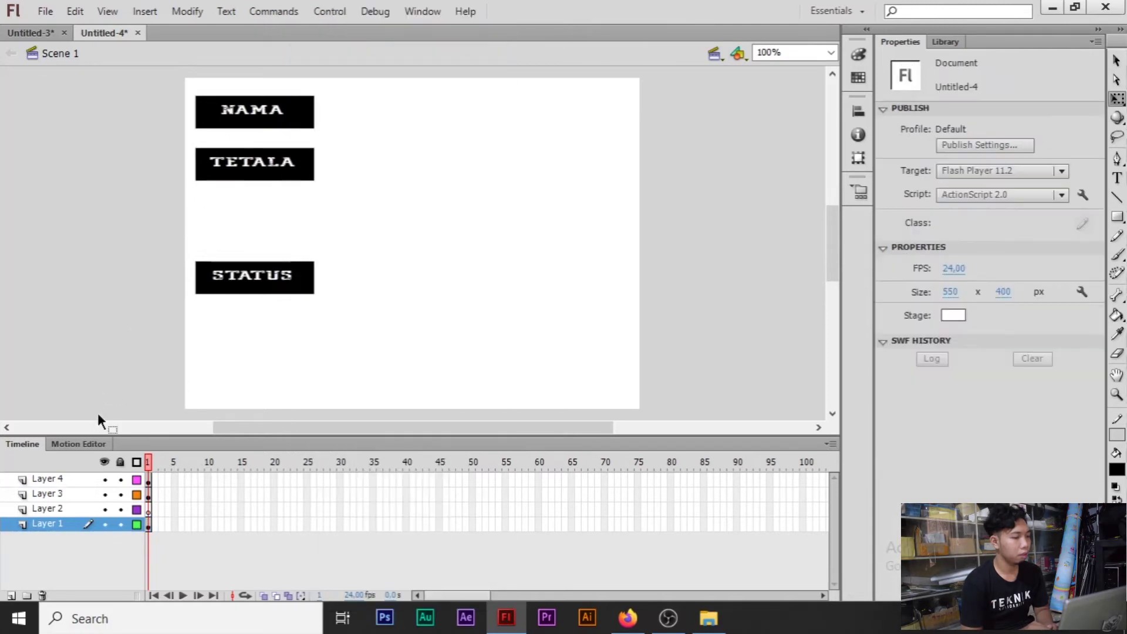
left_click(47, 508)
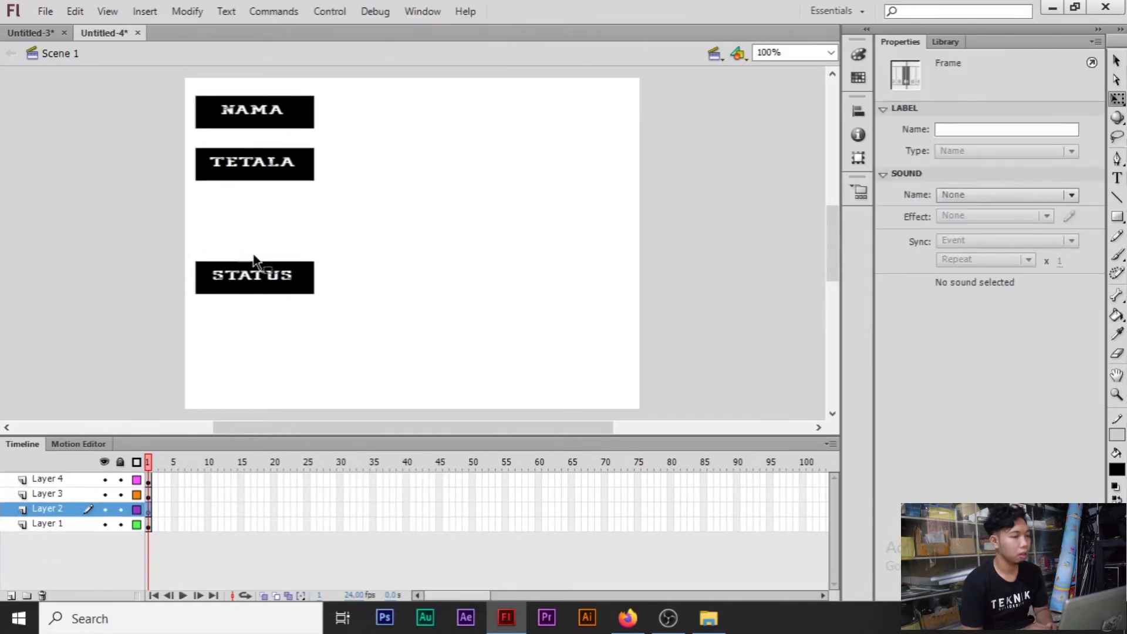
right_click(249, 232)
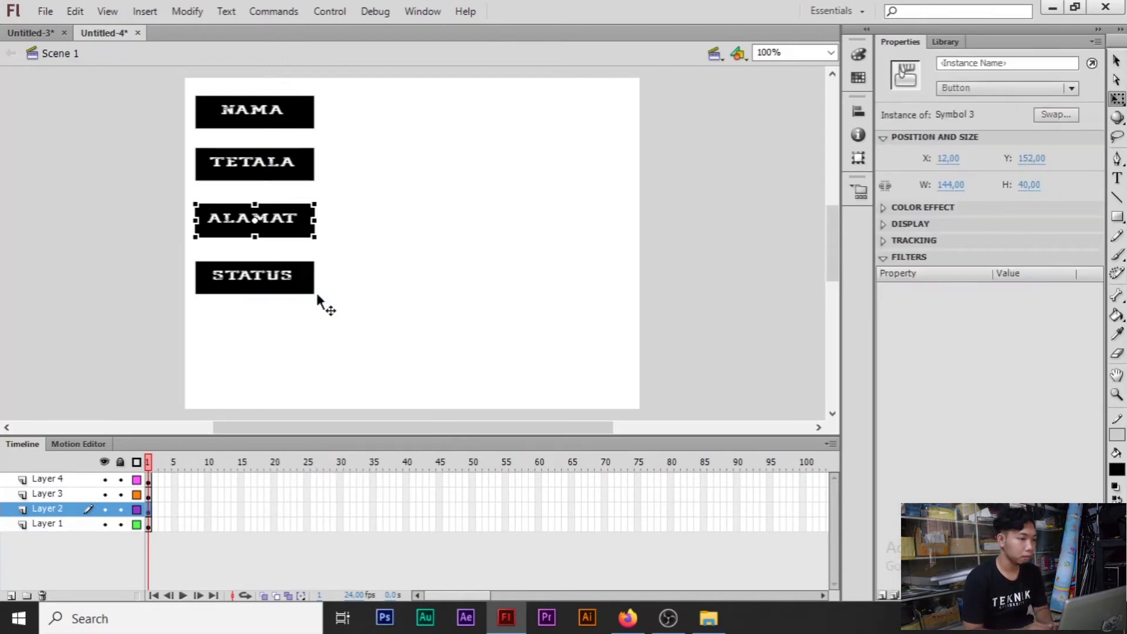
Cut the STATUS button and paste it back in place on Layer 1
left_click_drag(396, 252, 180, 326)
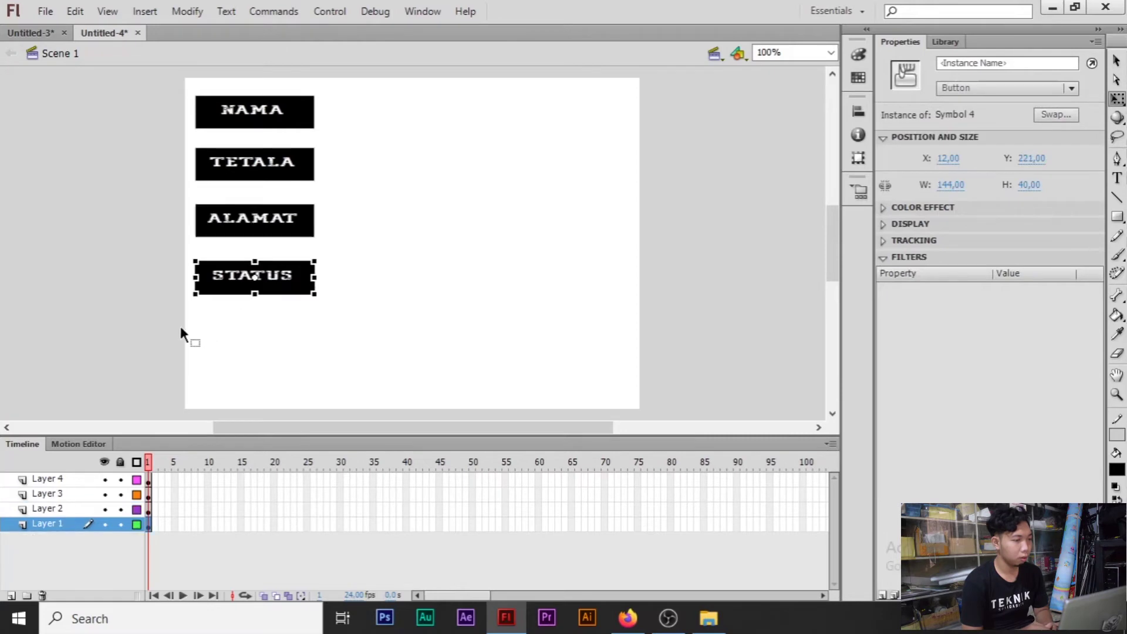
right_click(283, 288)
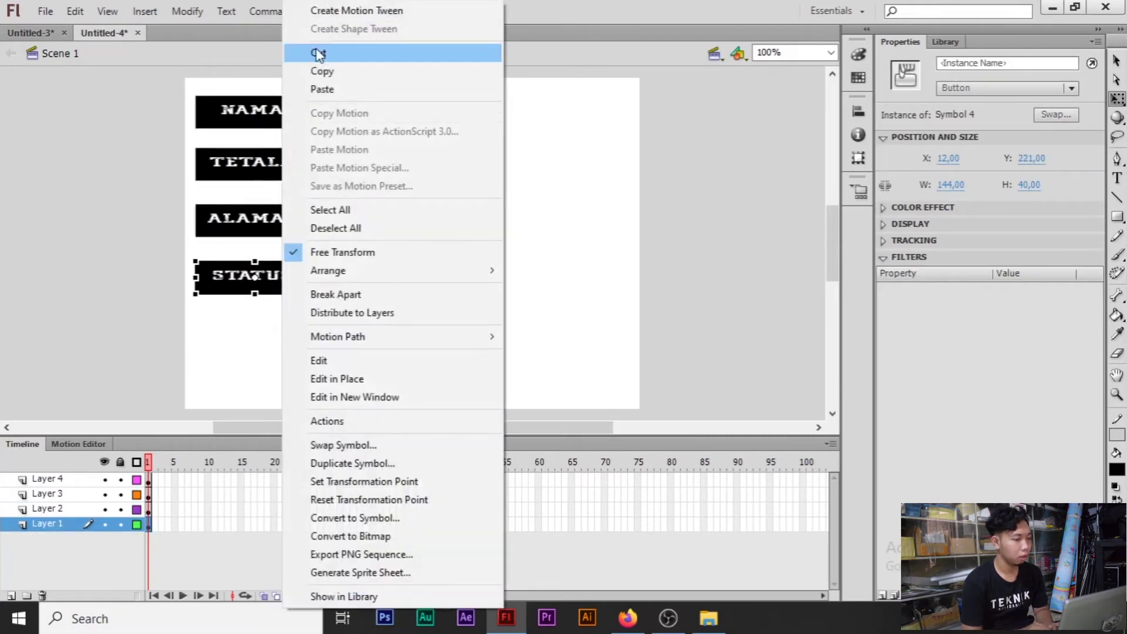
left_click(318, 54)
left_click(49, 526)
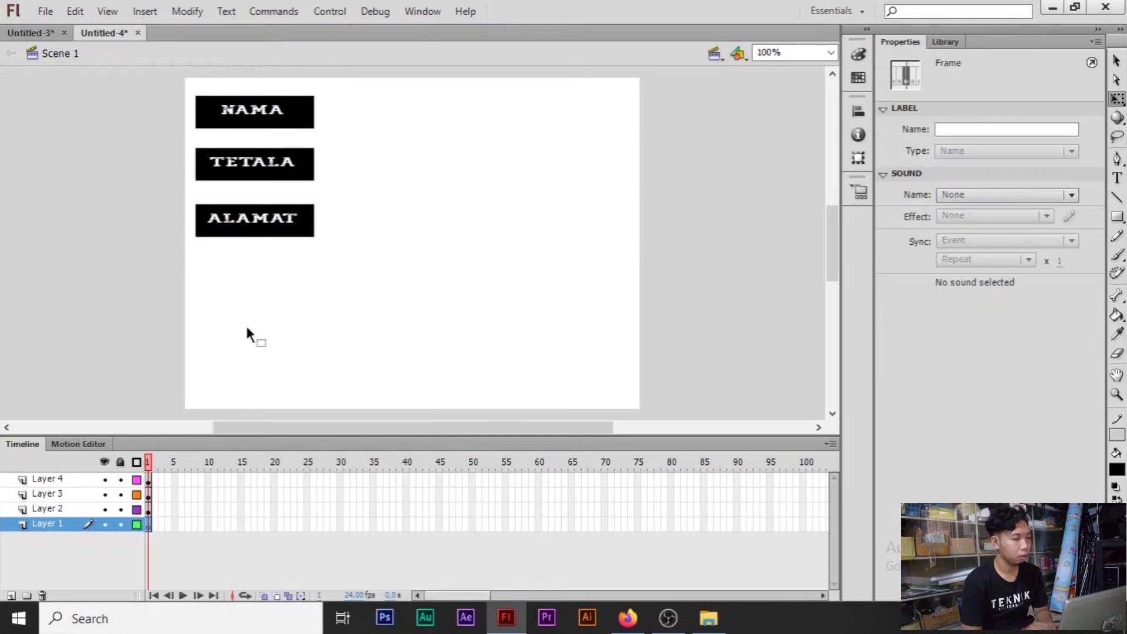
right_click(239, 279)
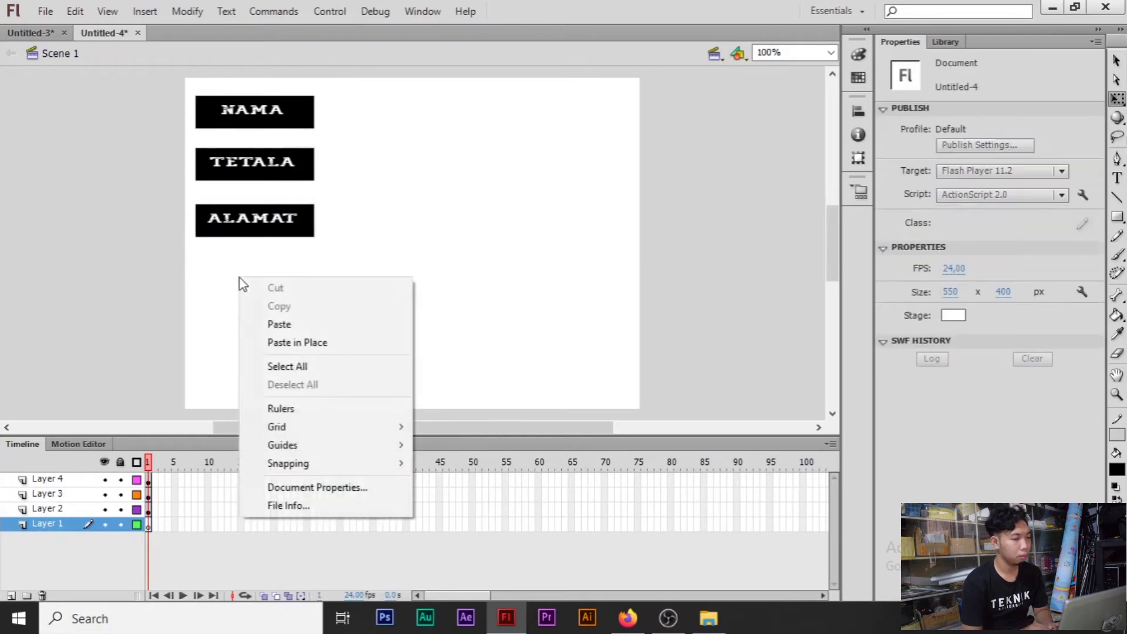
left_click(319, 347)
left_click(416, 316)
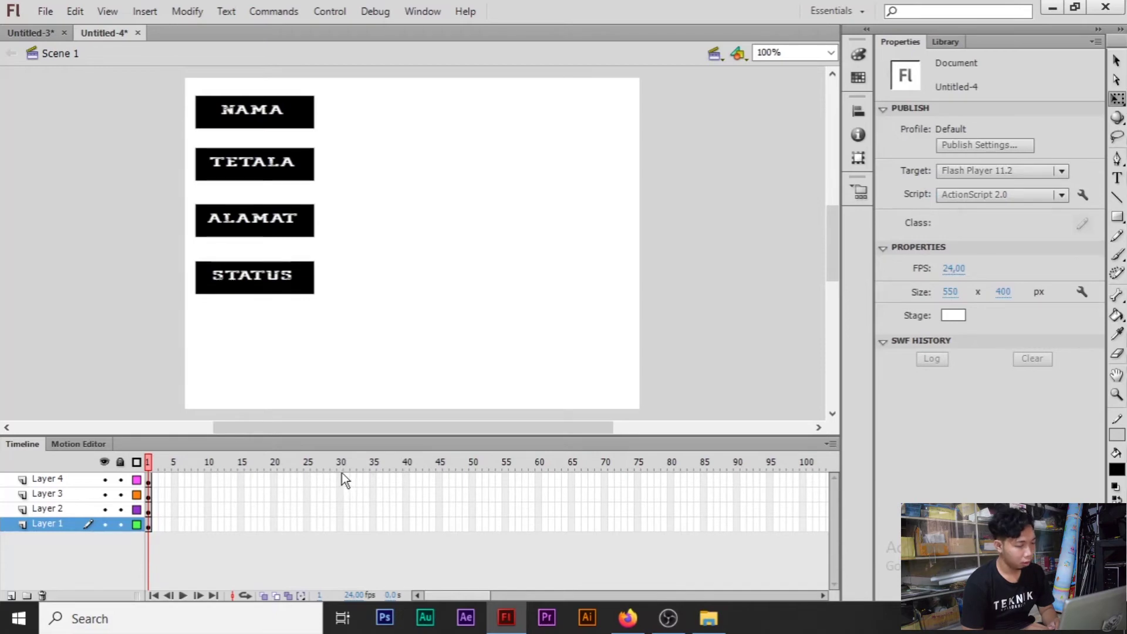
Extend all four layers to frame 30 with inserted frames and add a keyframe at frame 25 on each layer
right_click(342, 527)
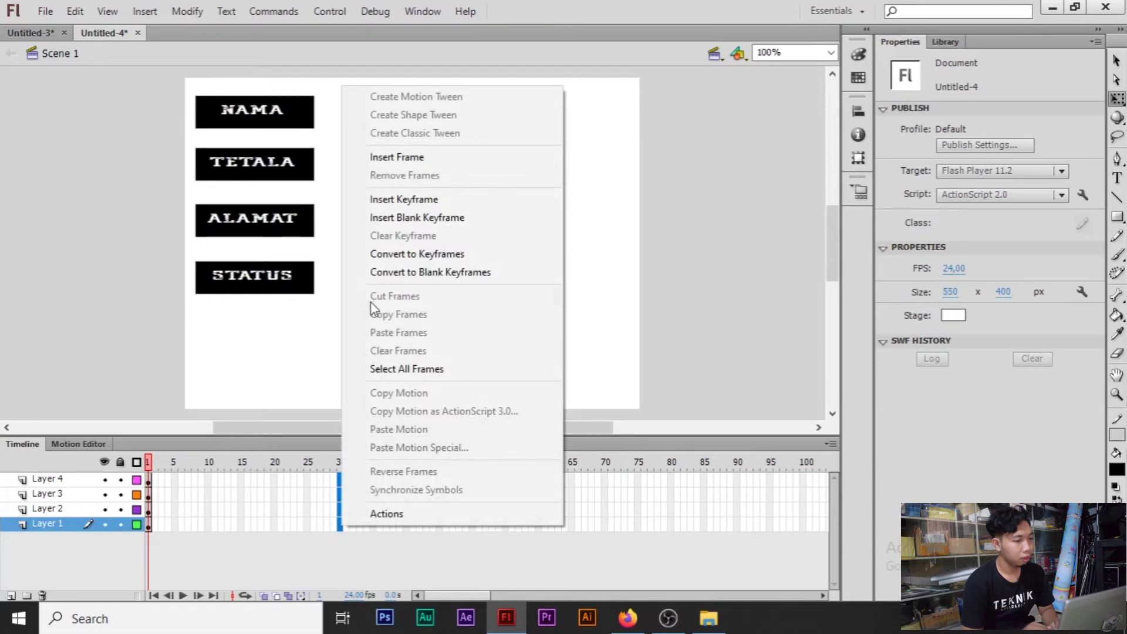
left_click(397, 157)
left_click_drag(340, 485, 309, 485)
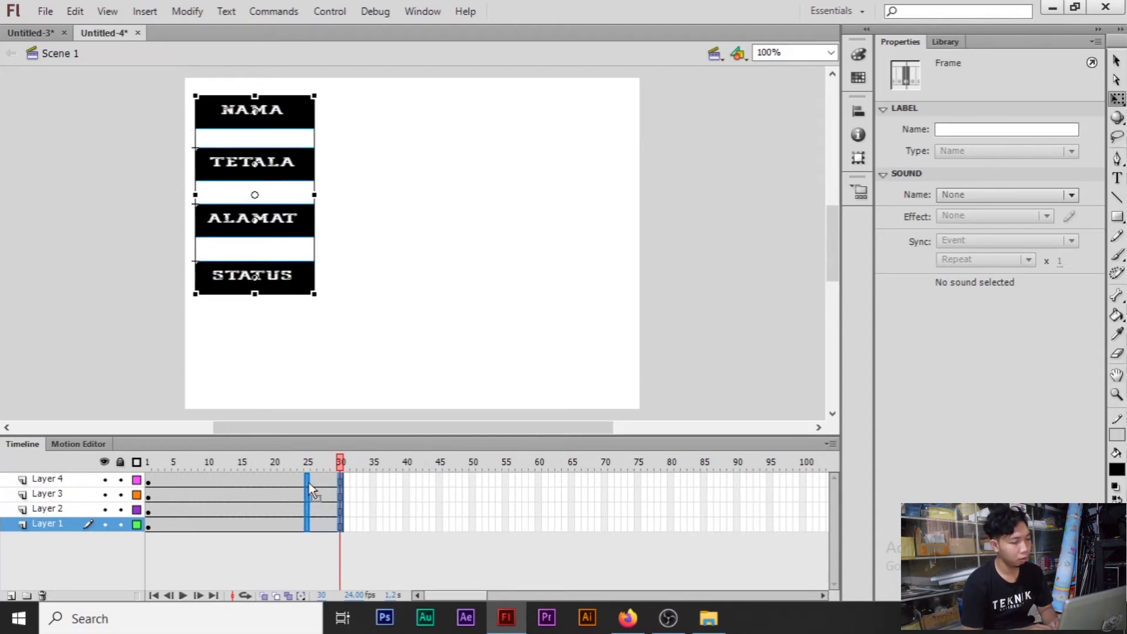
key("F6")
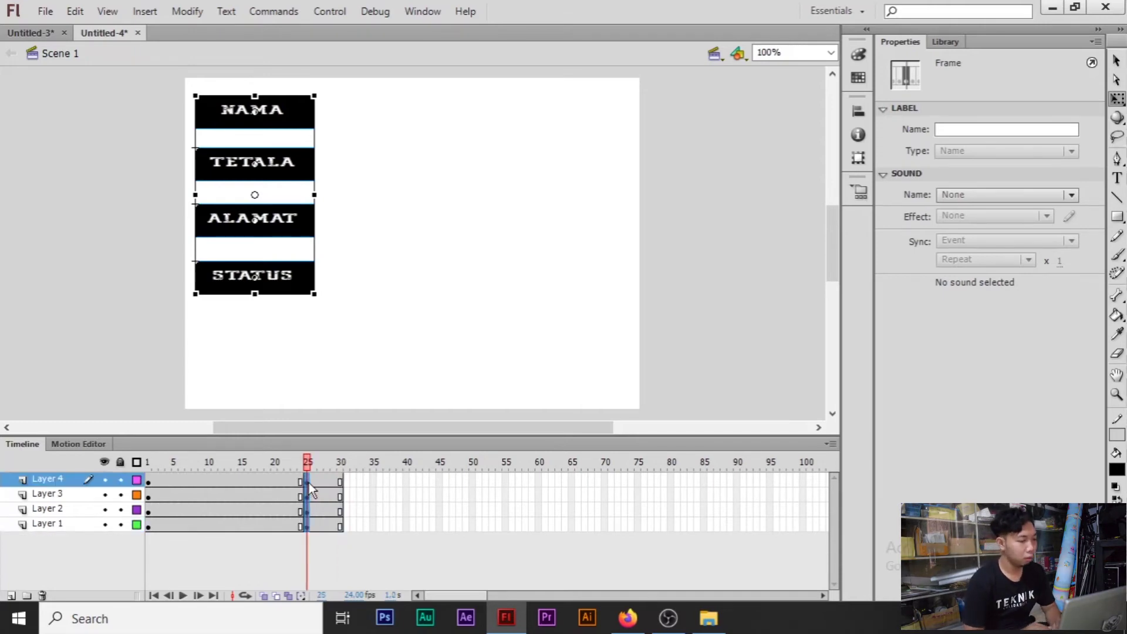
Create classic tweens between the keyframes at frames 1 and 25 on all four layers
left_click_drag(216, 479, 227, 541)
right_click(220, 524)
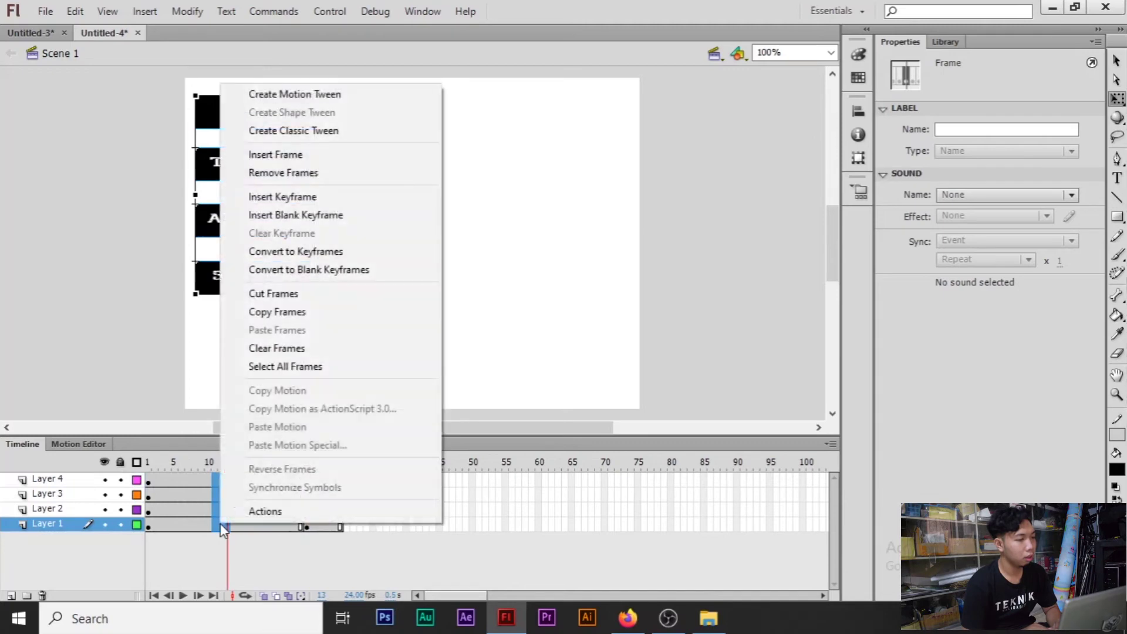
left_click(274, 131)
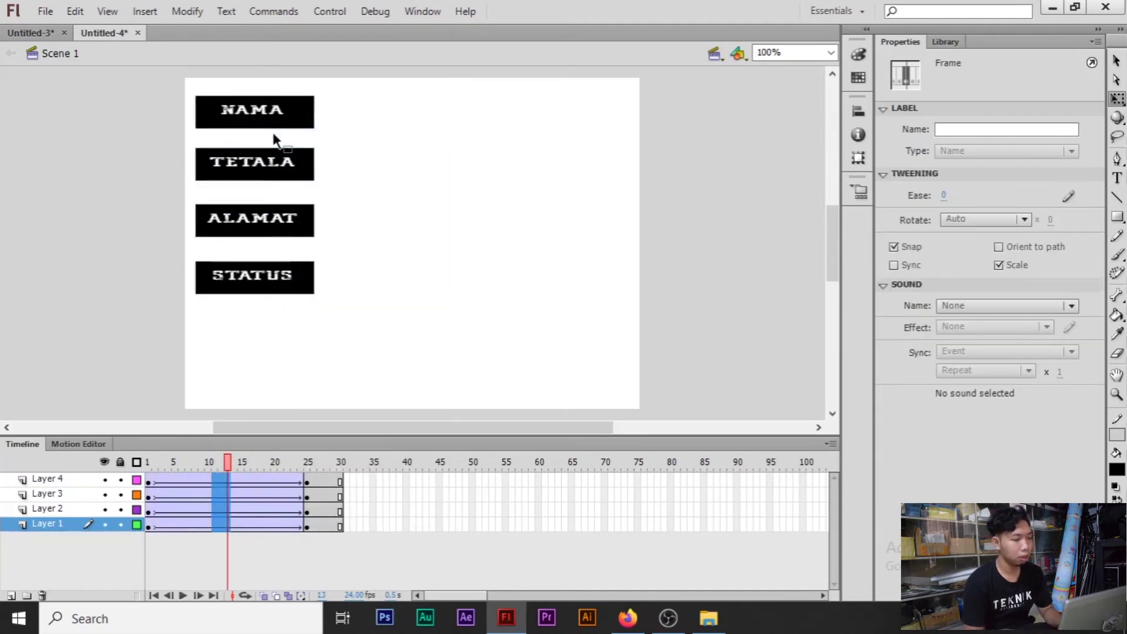
Move all four buttons off the left side of the stage at frame 1, testing the movie before and after the move
key("ctrl+Return")
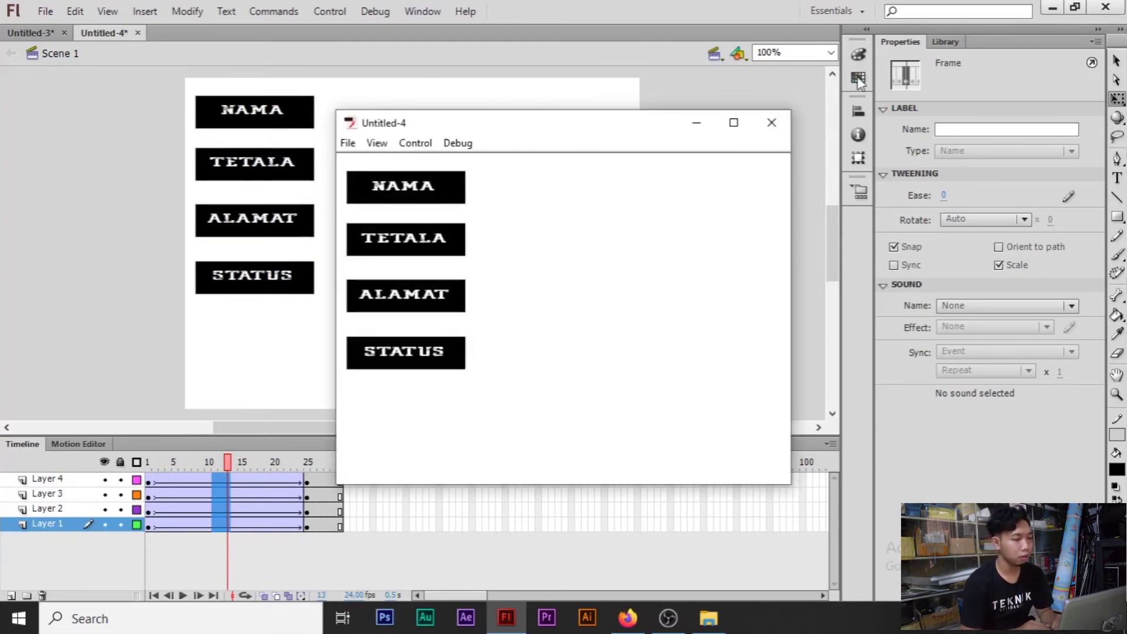
left_click(770, 124)
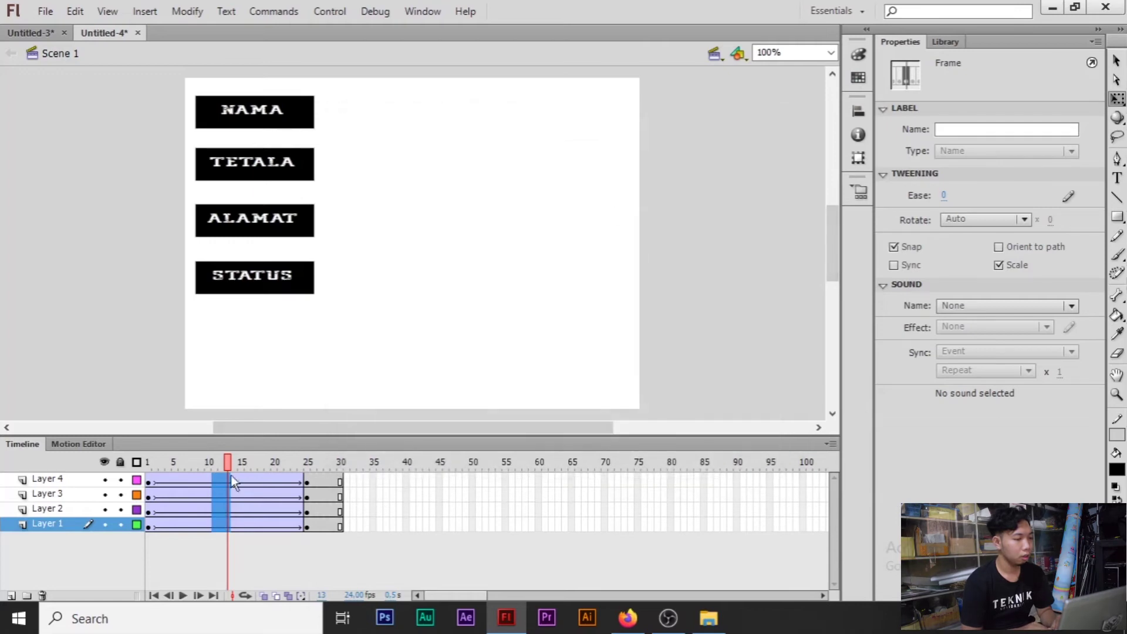
left_click_drag(149, 475, 145, 513)
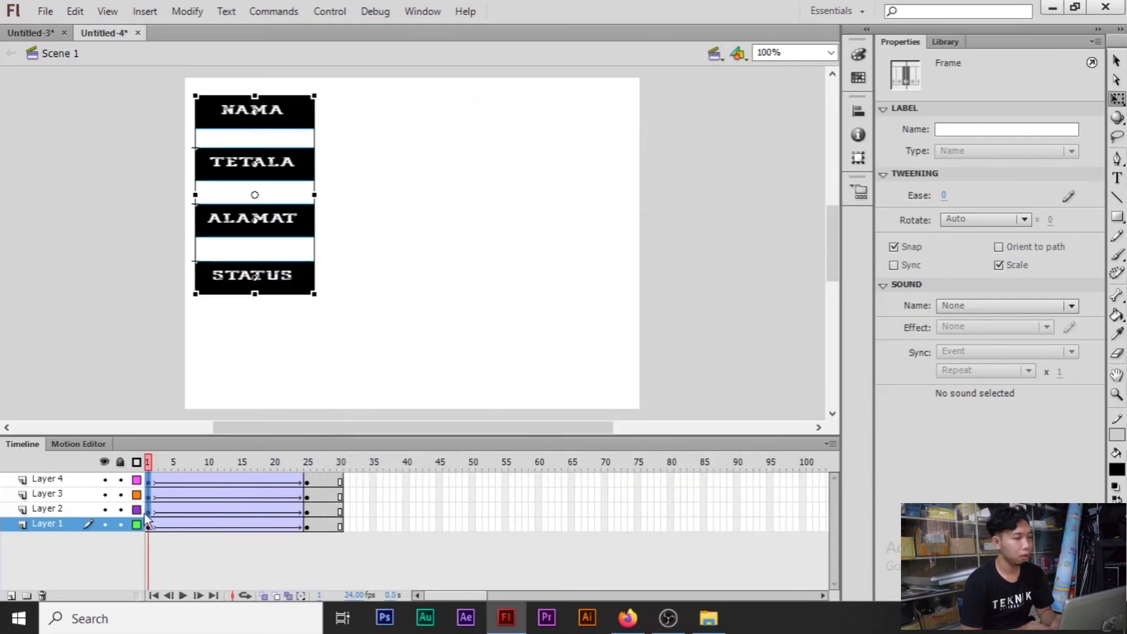
left_click(290, 116)
left_click_drag(290, 117, 128, 112)
left_click(377, 139)
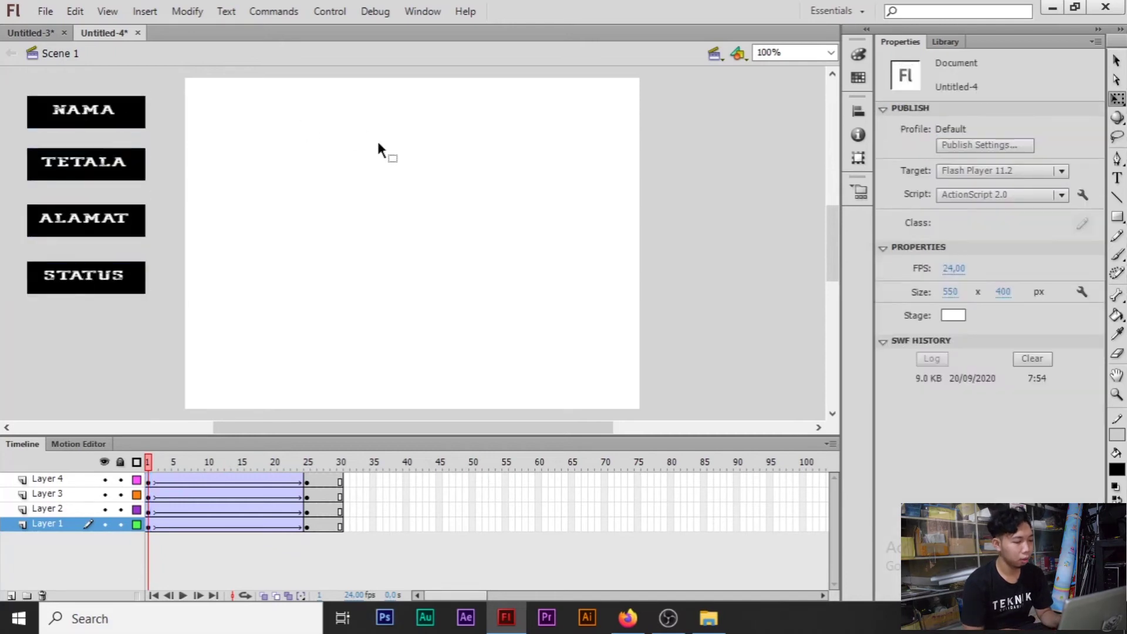
key("ctrl+Return")
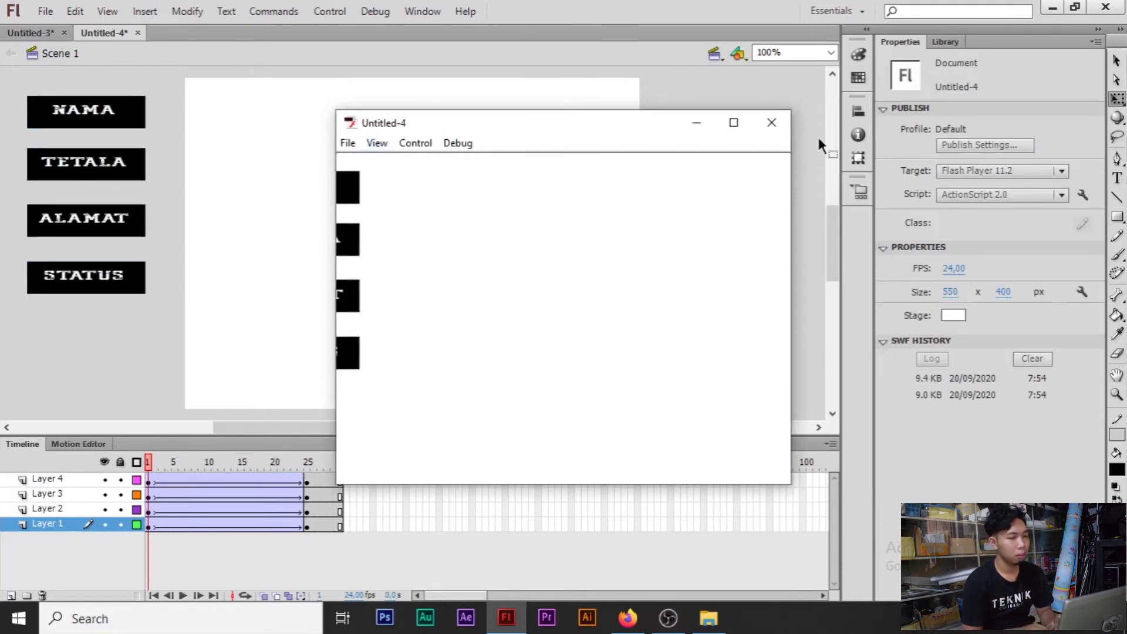
left_click(771, 128)
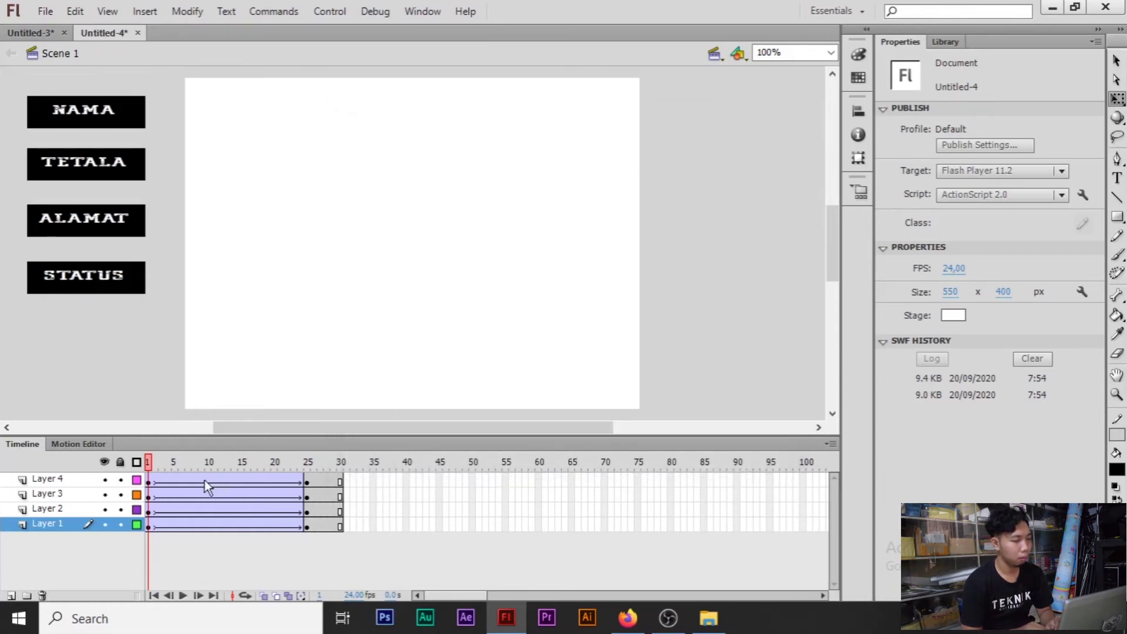
Set the ease of the classic tweens on all four layers to 100 and test the movie
left_click_drag(199, 482, 241, 525)
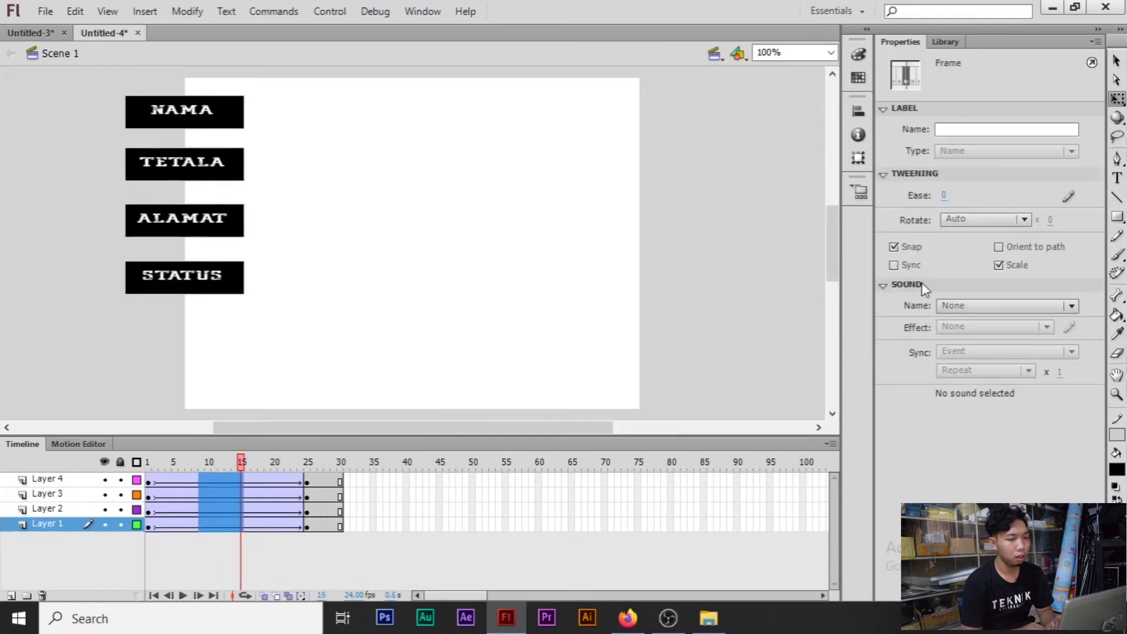
left_click(943, 195)
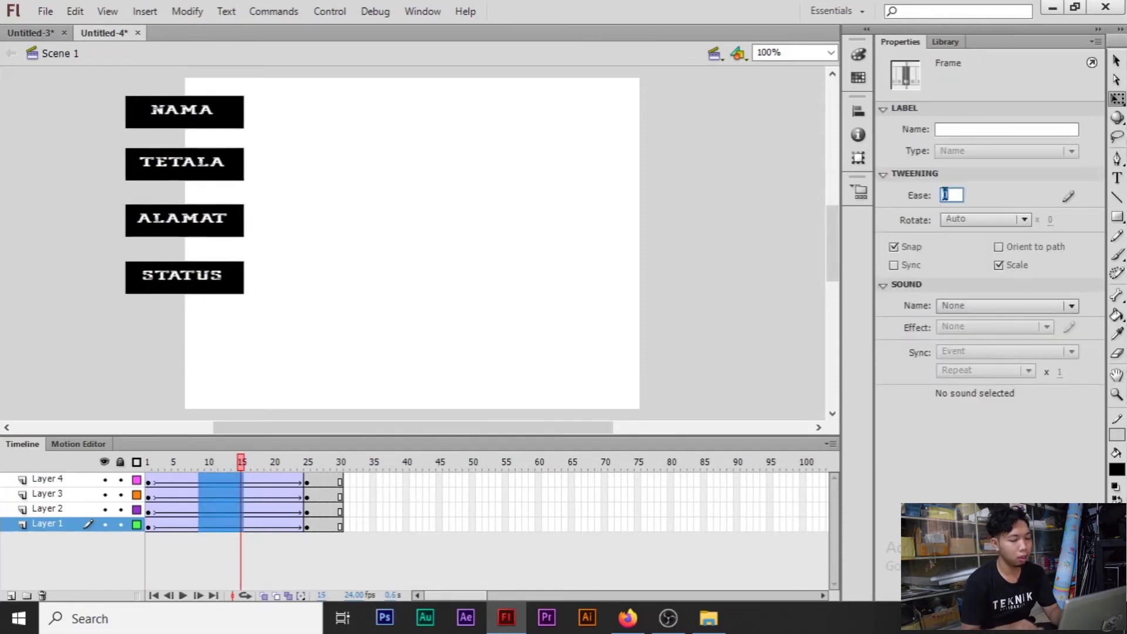
type("1000")
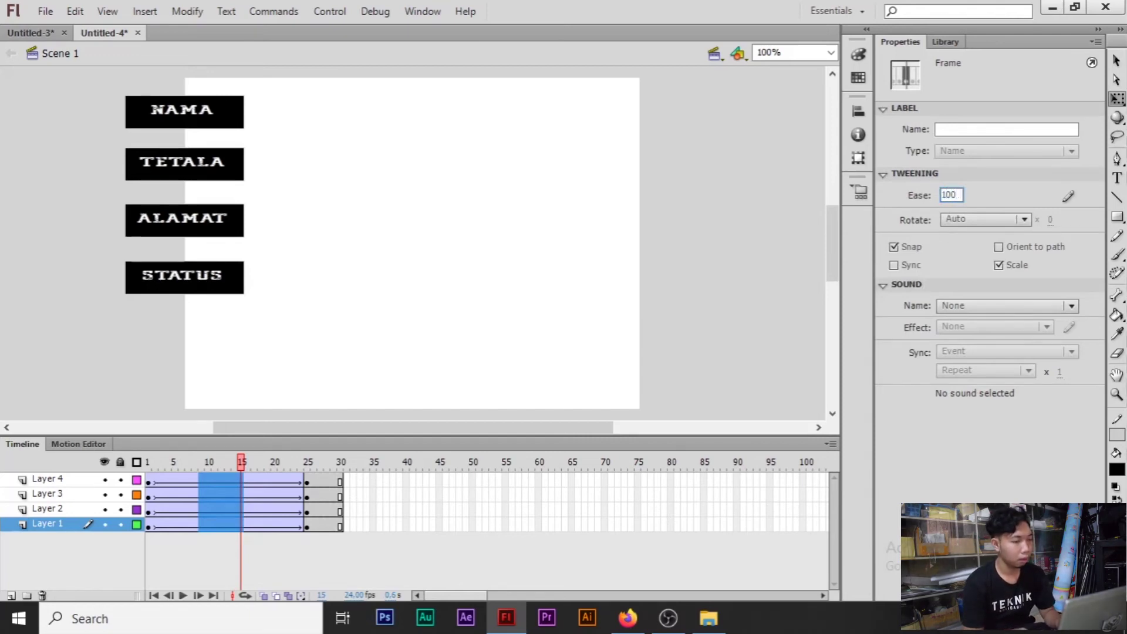
key("Return")
key("ctrl+Return")
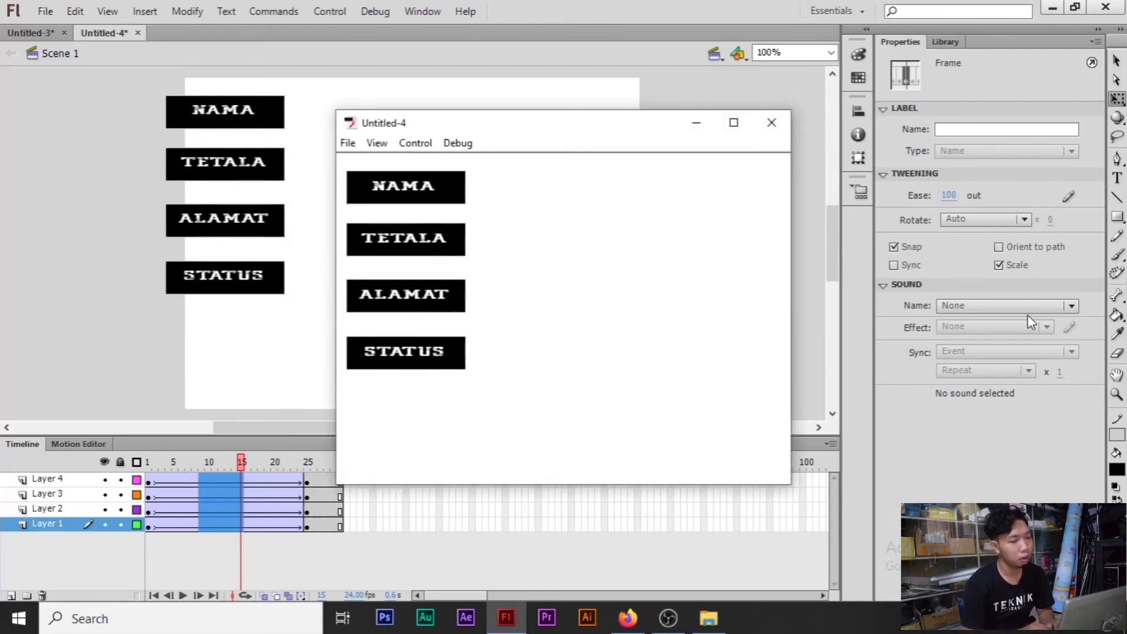
left_click(770, 132)
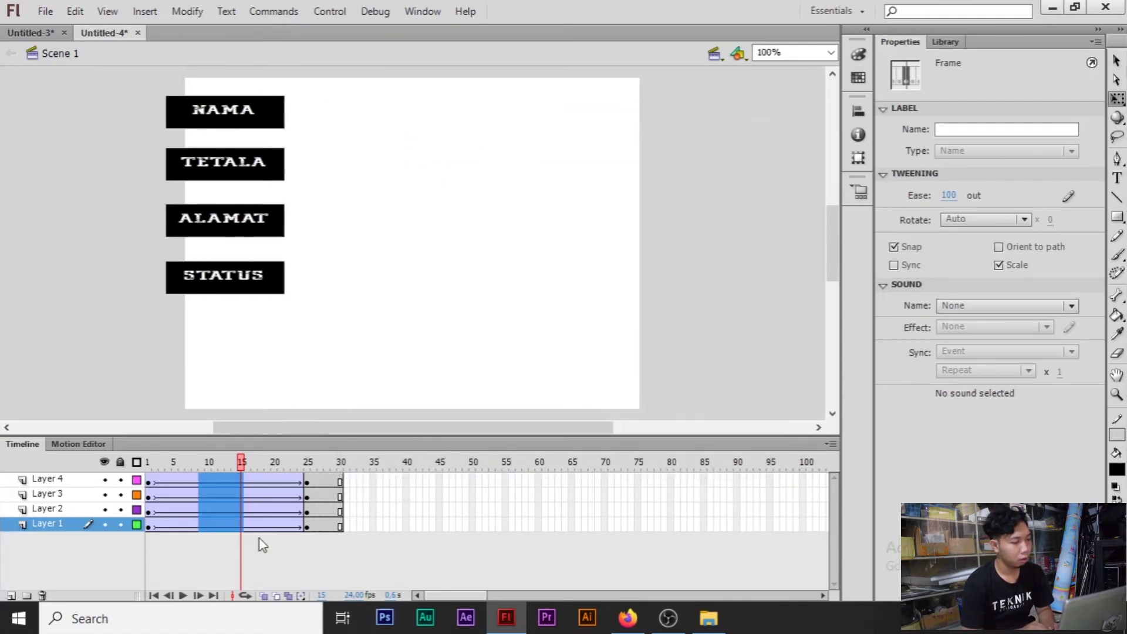
Shift all frames of Layers 3, 2 and 1 together so their tweens start at frame 7
left_click_drag(241, 462, 148, 462)
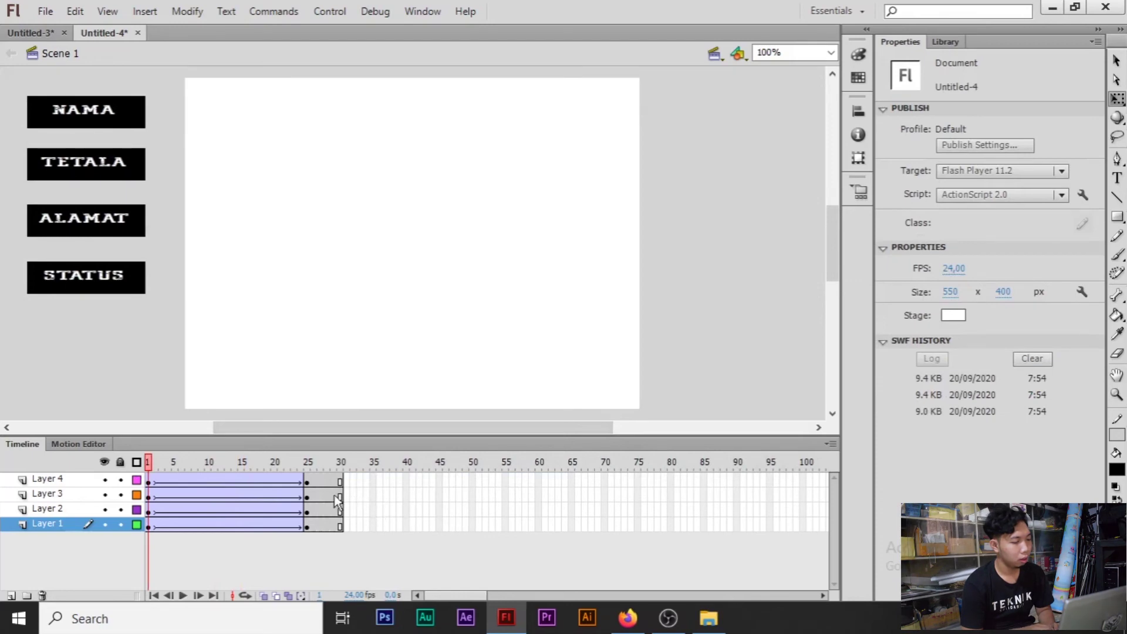
left_click_drag(339, 495, 151, 523)
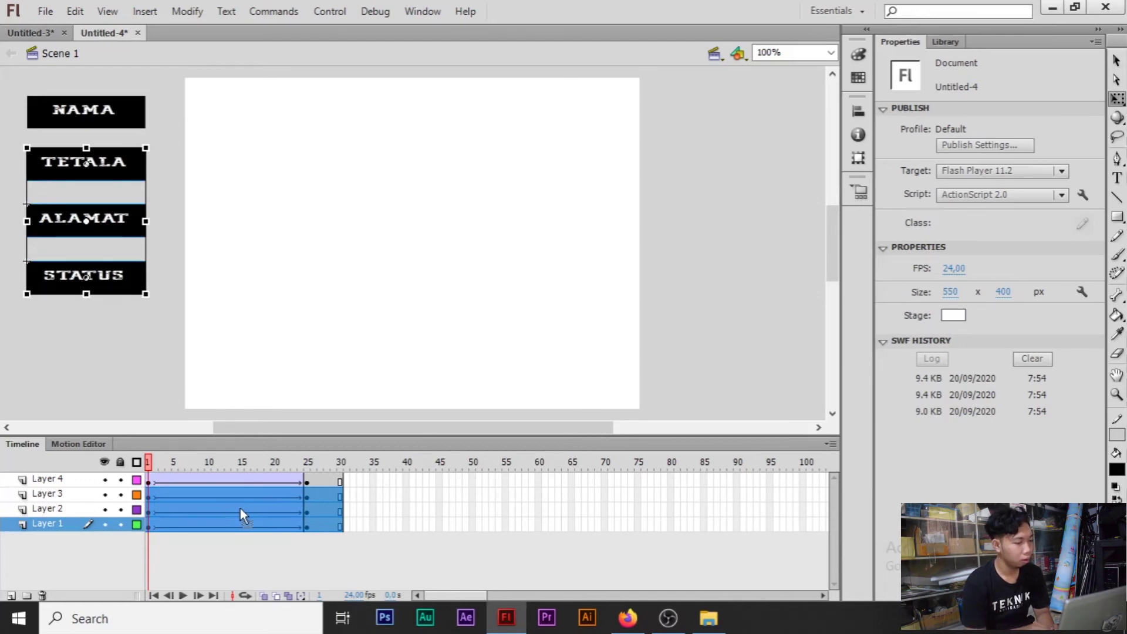
left_click_drag(218, 495, 248, 496)
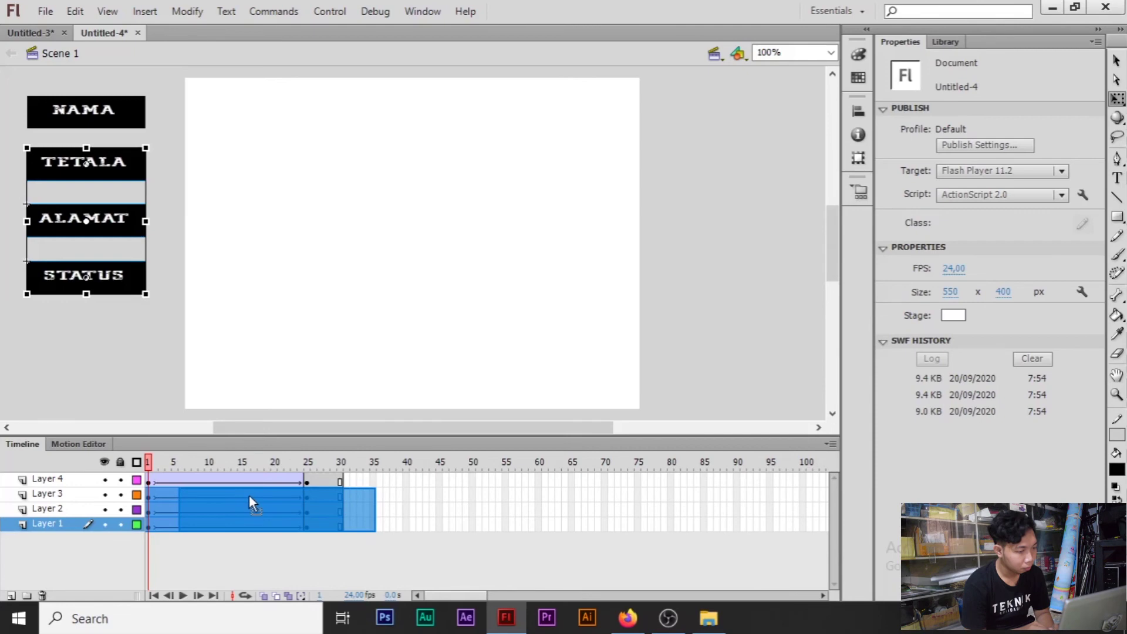
left_click_drag(250, 496, 255, 495)
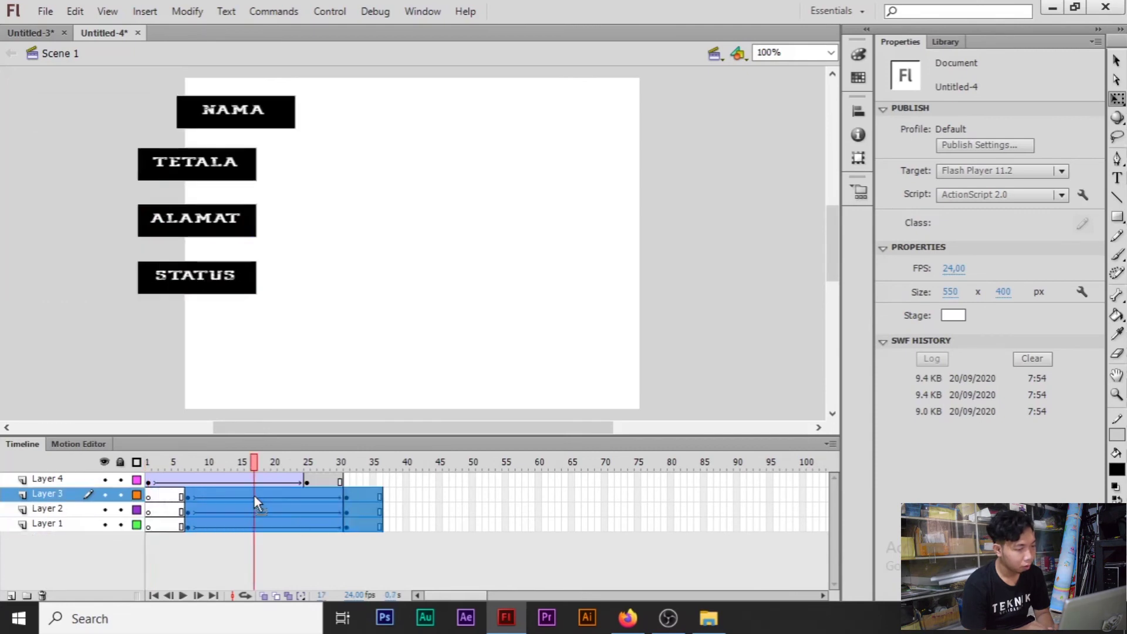
Shift the animation frames of Layers 2 and 1 together so their tweens start at frame 13
left_click(309, 516)
left_click_drag(409, 515, 187, 526)
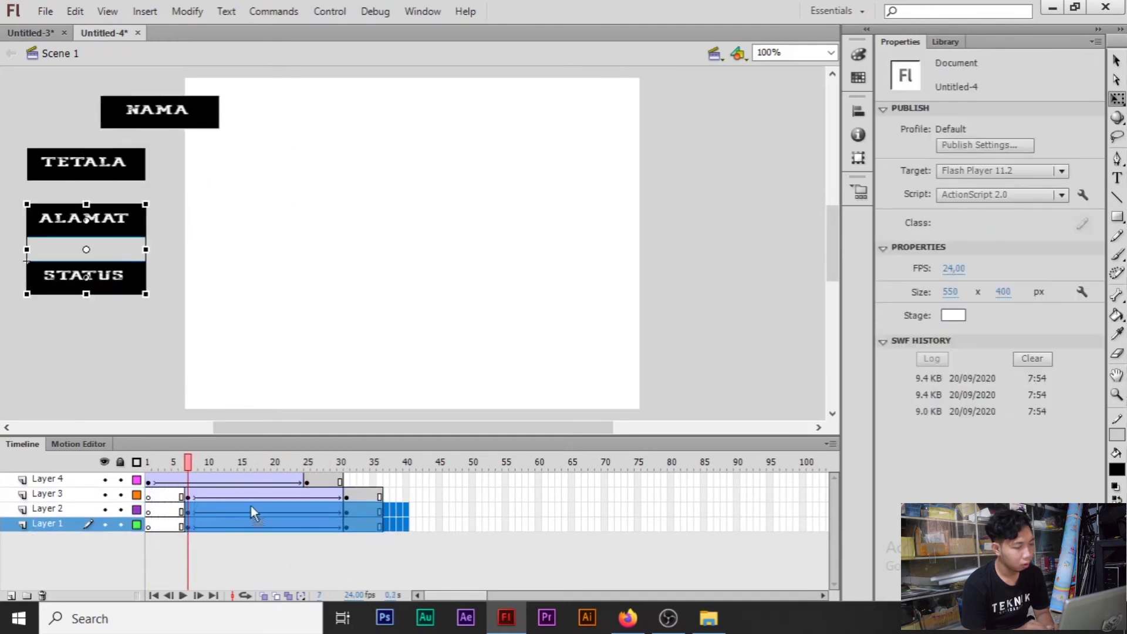
left_click(380, 509)
left_click_drag(381, 508, 292, 506)
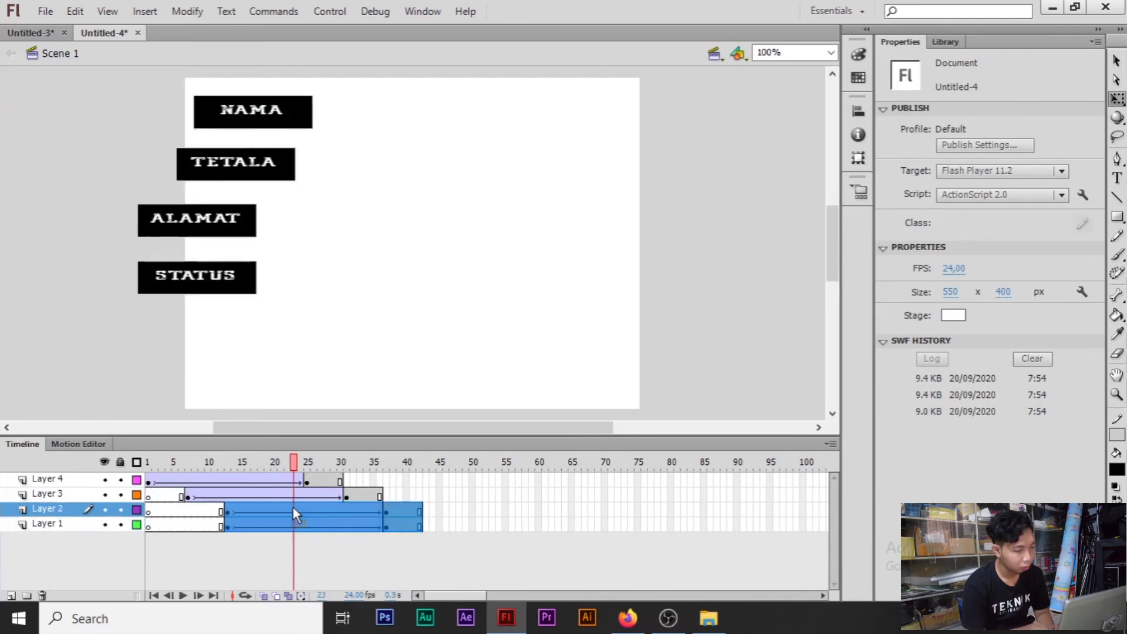
Shift the animation frames of Layer 1 so the STATUS tween starts at frame 19
left_click(451, 525)
left_click_drag(420, 524, 397, 519)
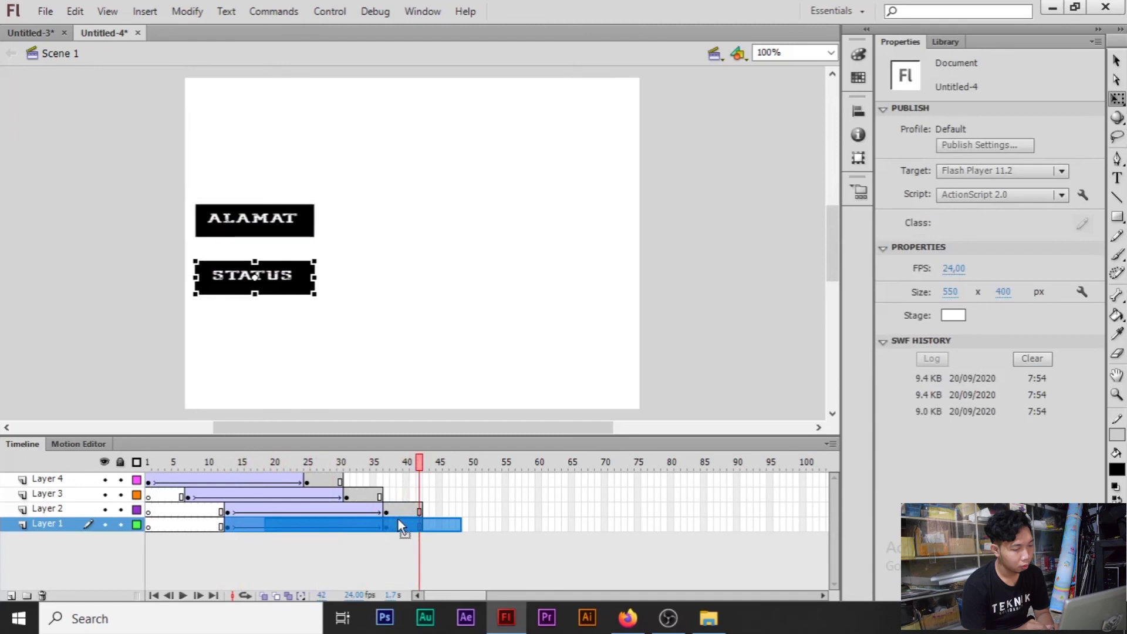
left_click_drag(397, 518, 397, 517)
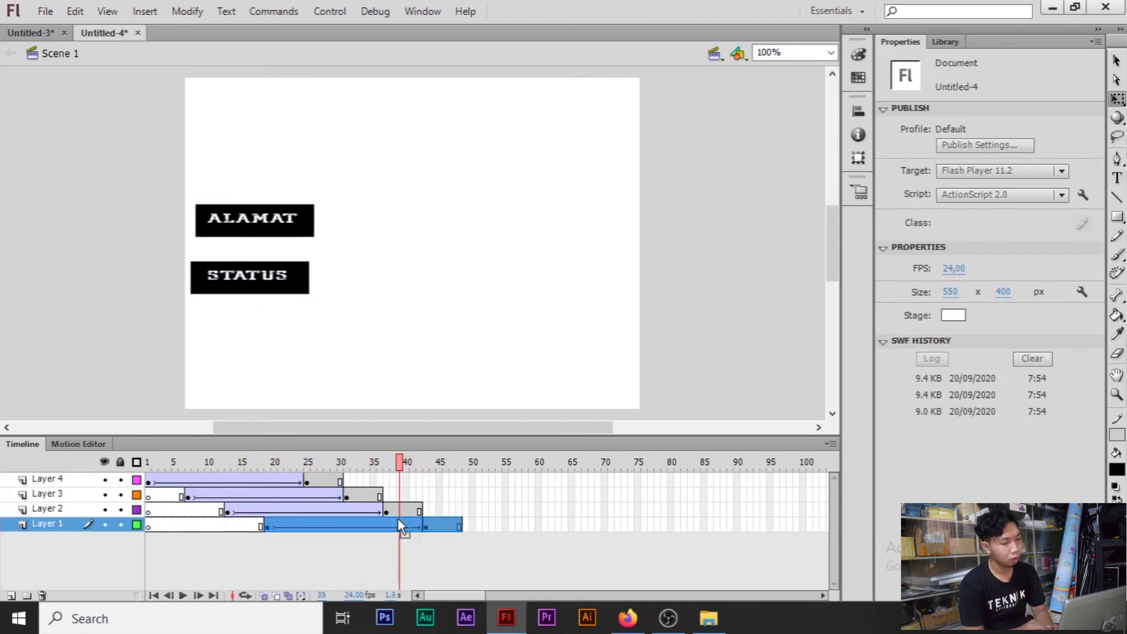
left_click(474, 566)
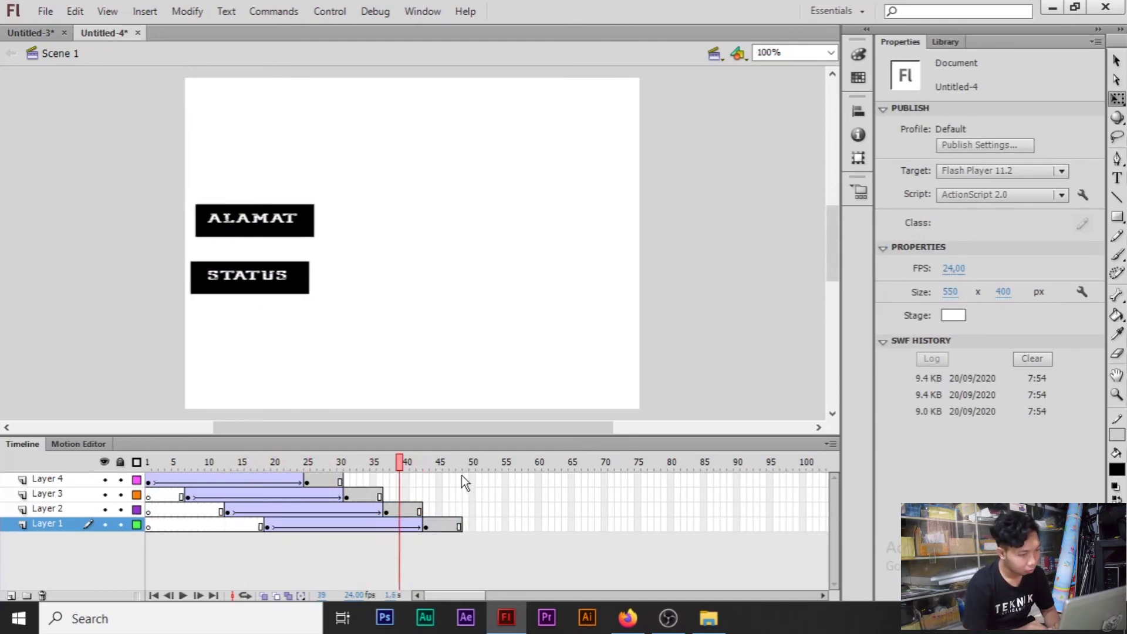
Insert keyframes at frame 49 on all four layers and test the staggered animation
left_click_drag(465, 478, 469, 513)
left_click(465, 525)
right_click(465, 525)
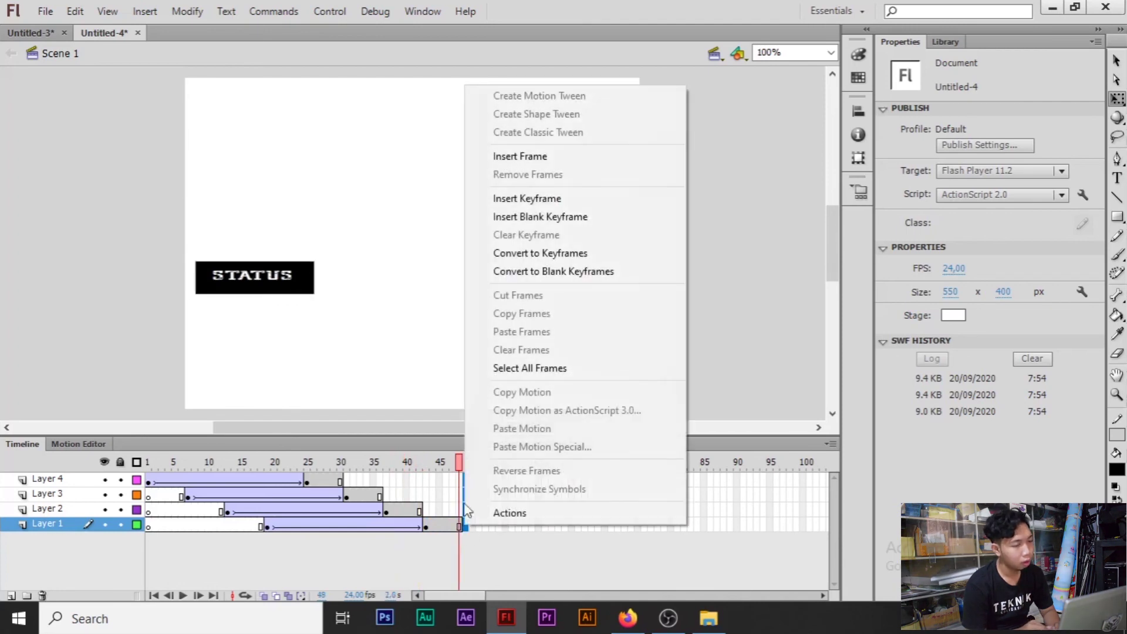
left_click(509, 204)
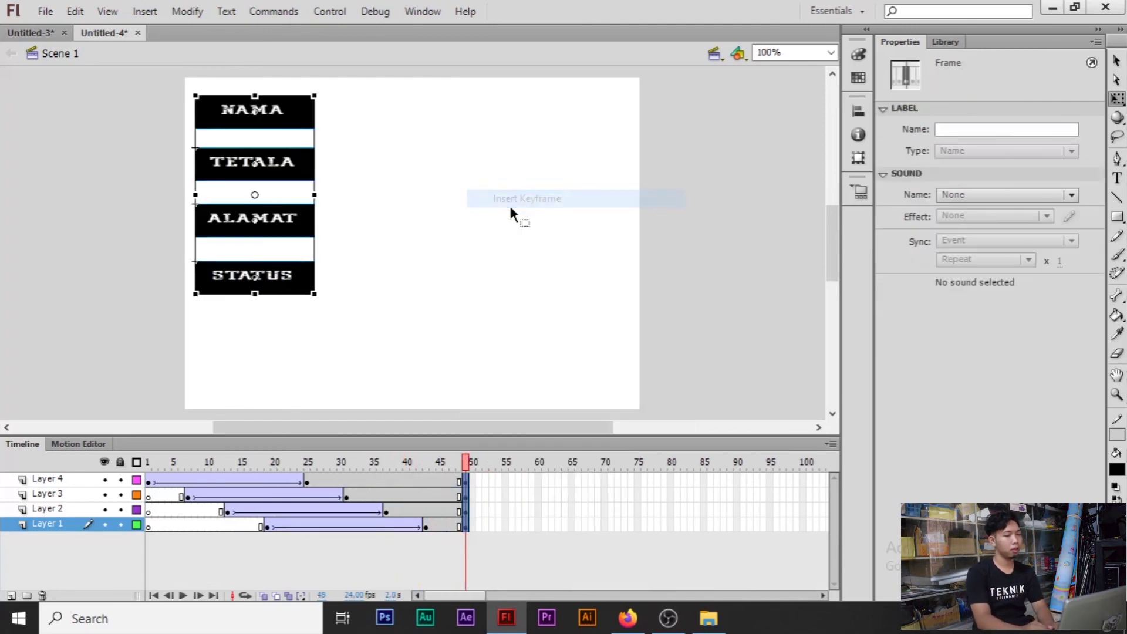
mouse_move(469, 470)
left_mouse_down()
mouse_move(446, 460)
mouse_move(472, 470)
left_mouse_up()
left_click(469, 464)
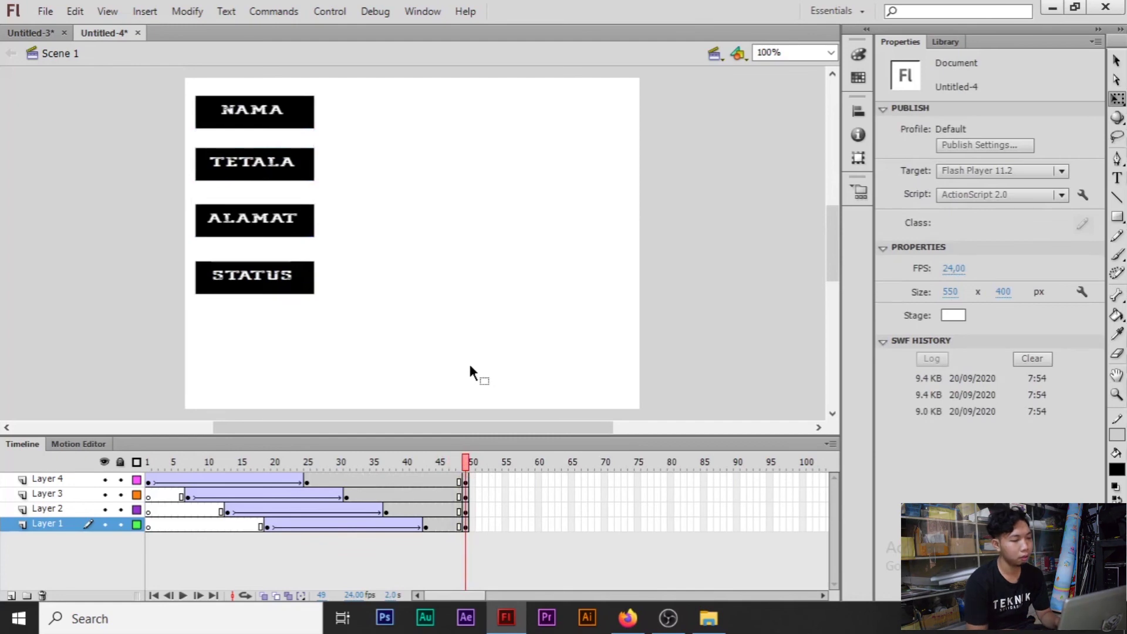
key("ctrl+Return")
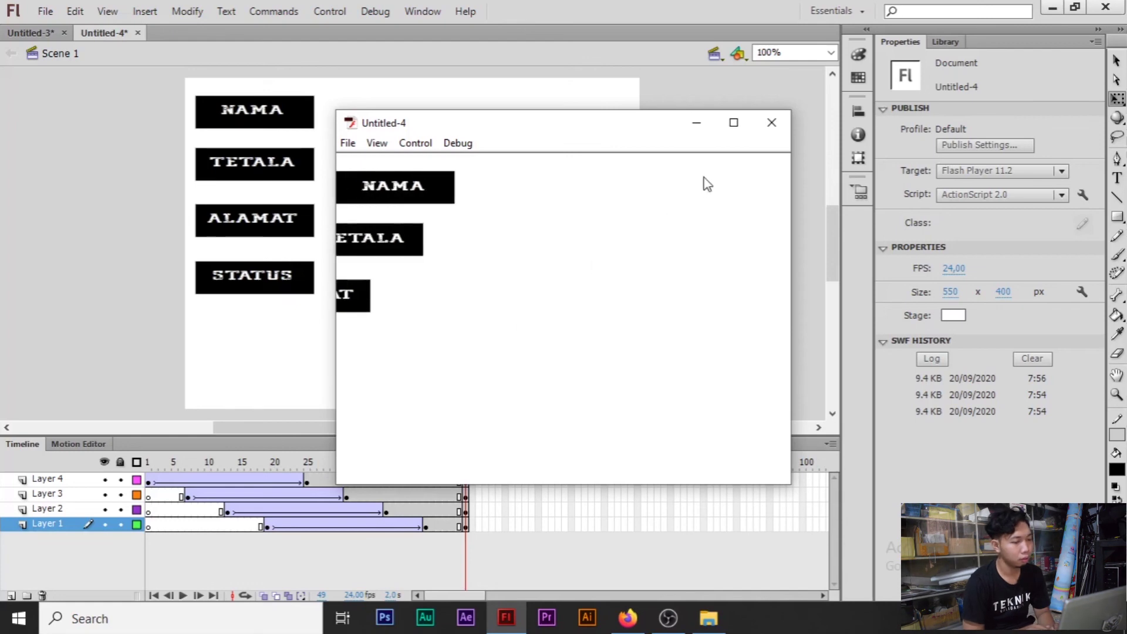
left_click(775, 117)
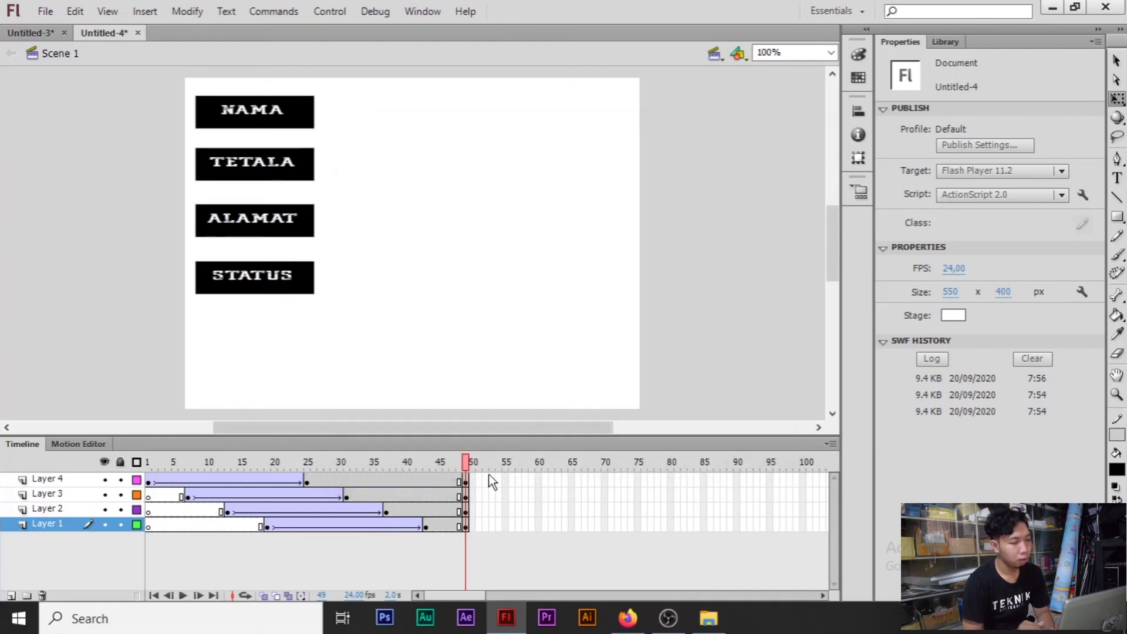
Add the script stop(); to the frame 49 keyframe of Layer 4 and test the movie
left_click(466, 482)
right_click(466, 482)
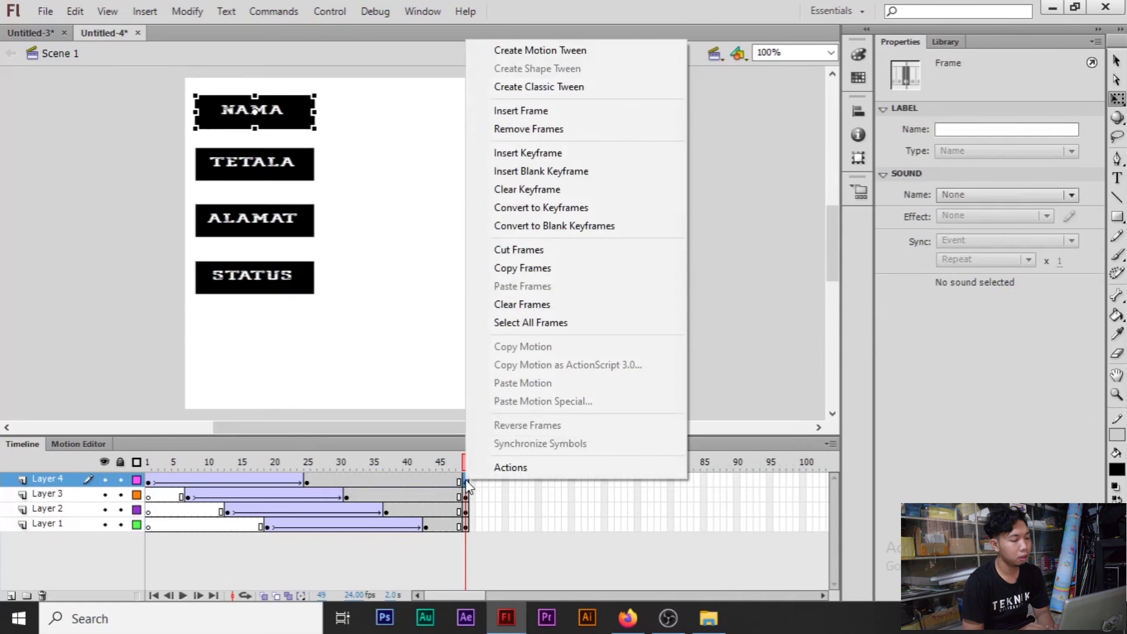
left_click(506, 468)
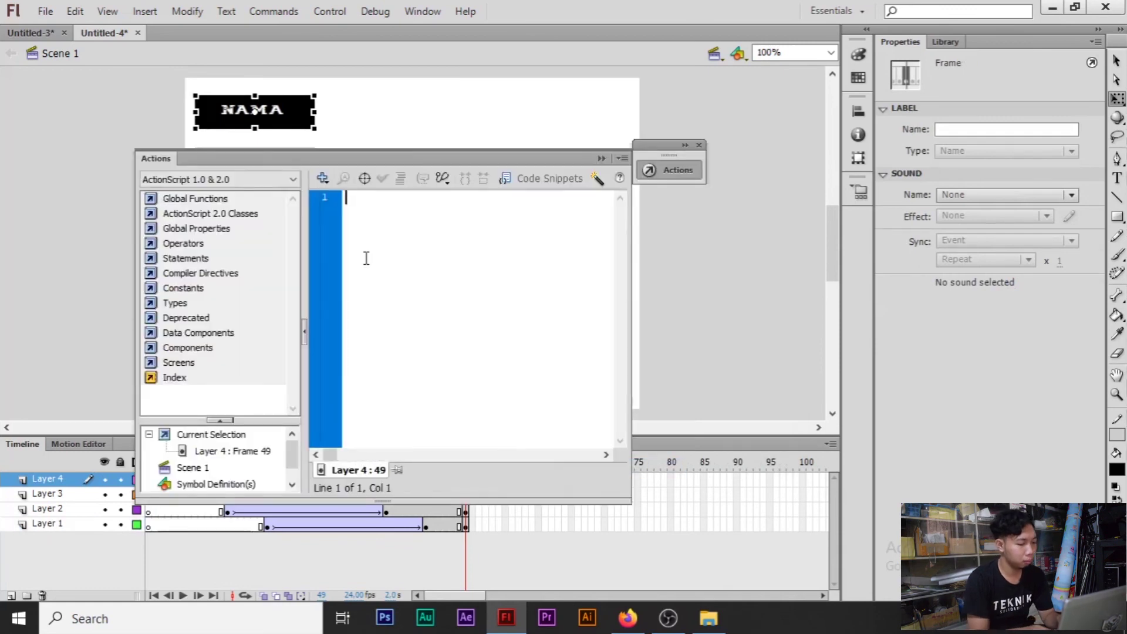
type("stop();")
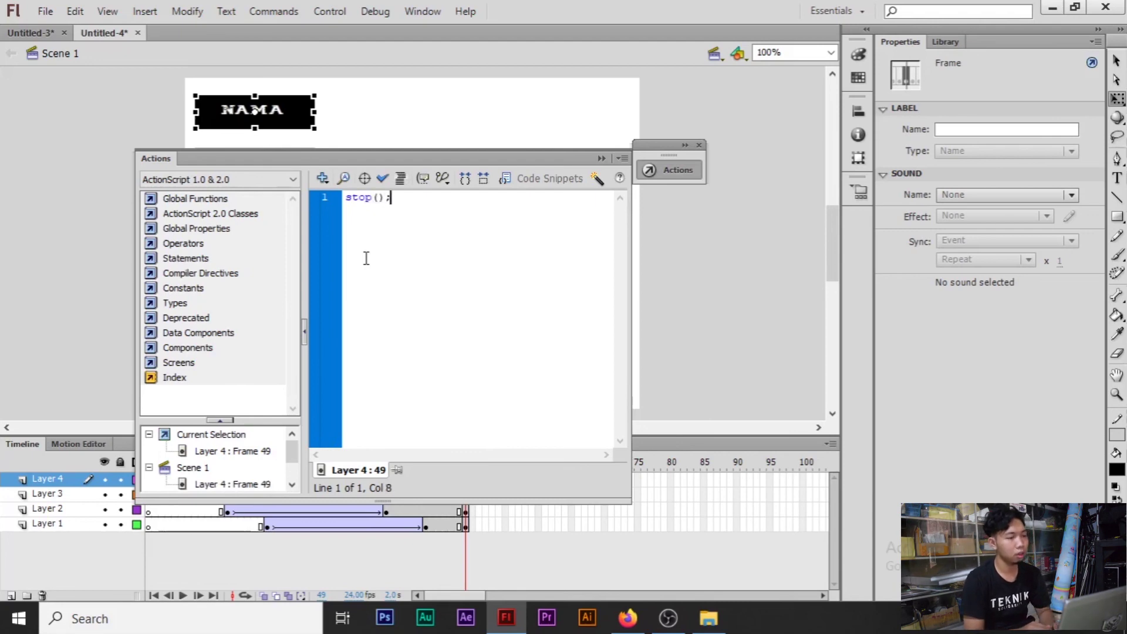
left_click(602, 159)
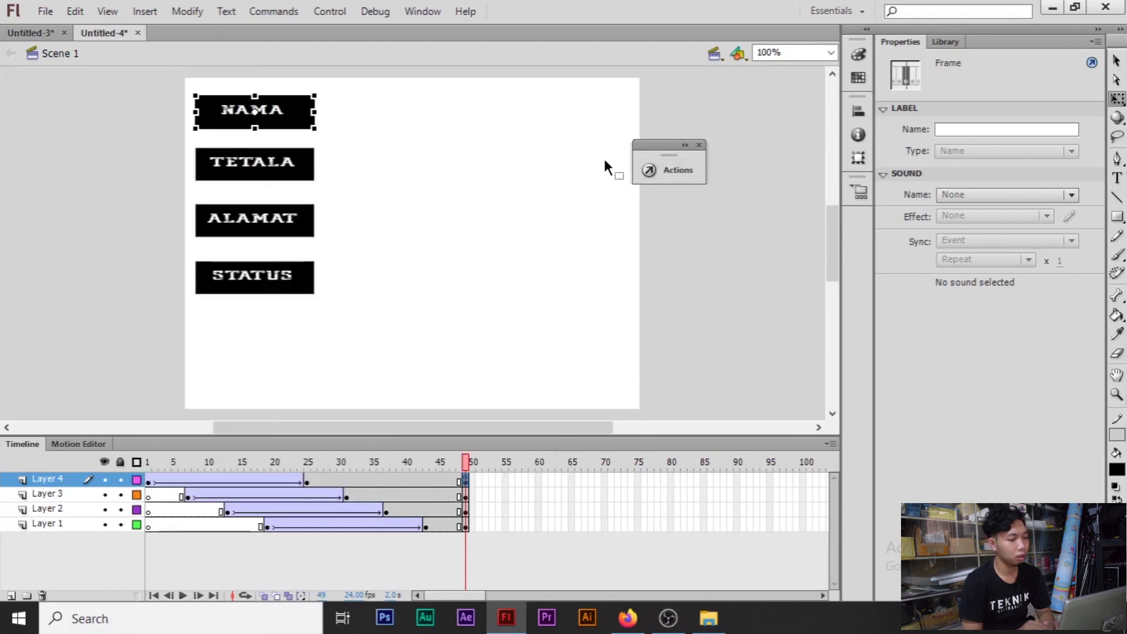
left_click(588, 246)
key("ctrl+Return")
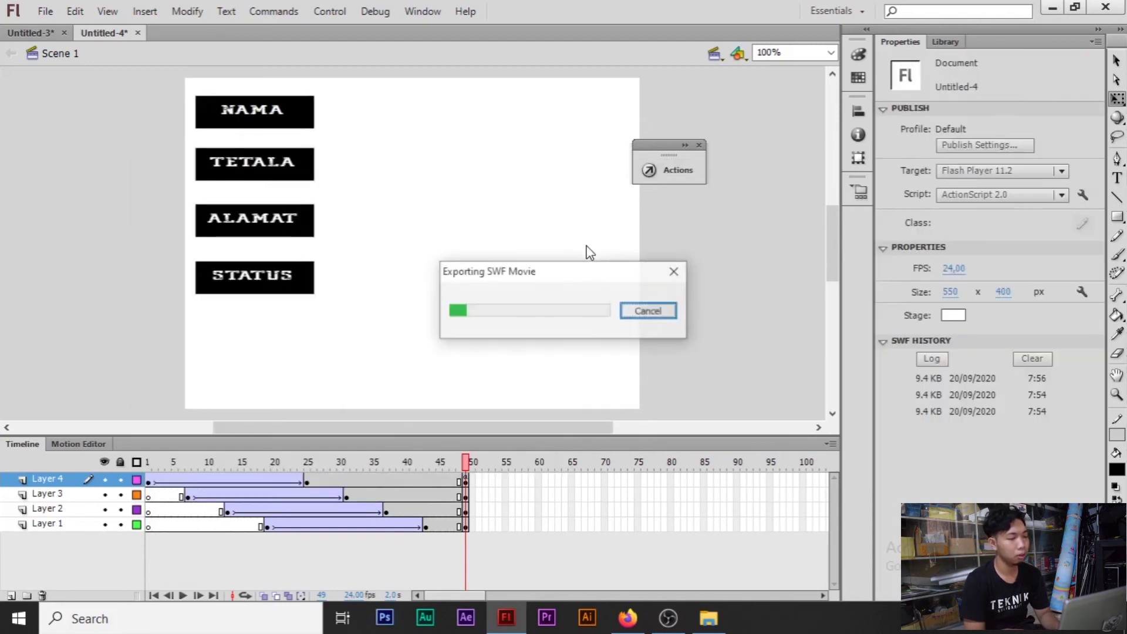